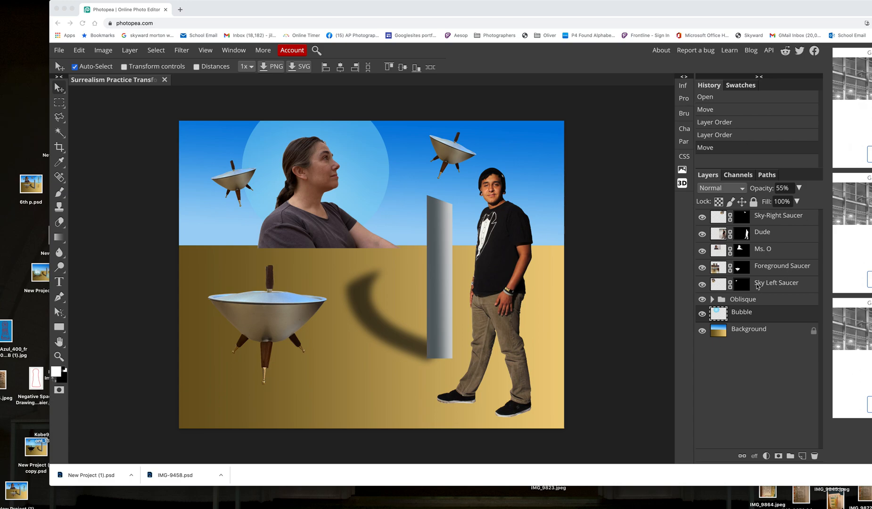
# Apply the raster mask of the Foreground Saucer layer and move the saucer slightly to the right in the composition
pyautogui.click(706, 271)
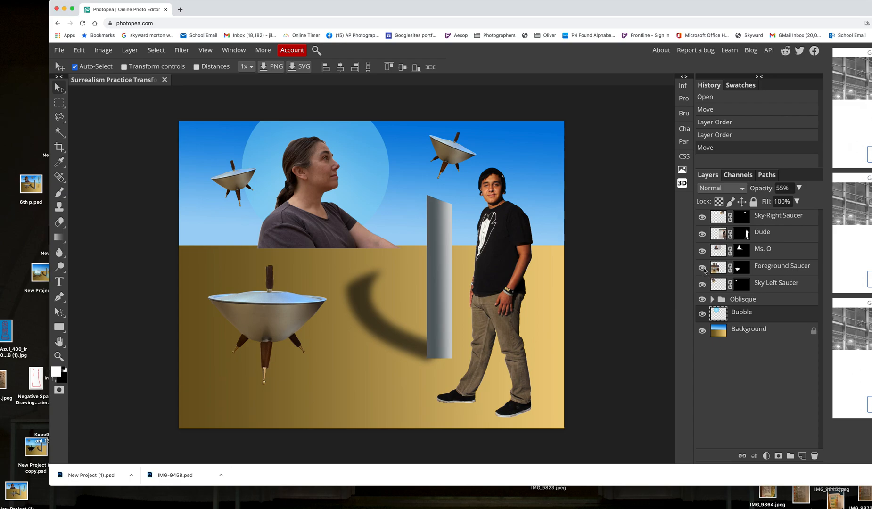
pyautogui.click(779, 269)
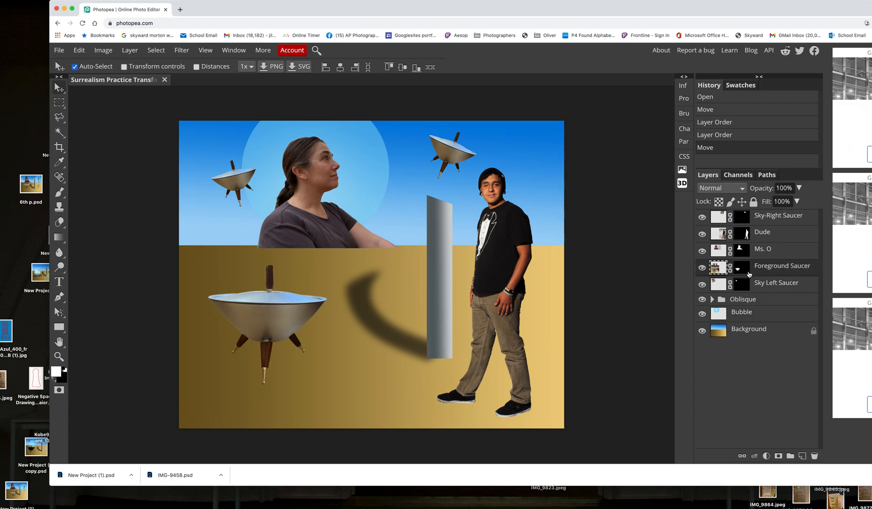
pyautogui.click(702, 269)
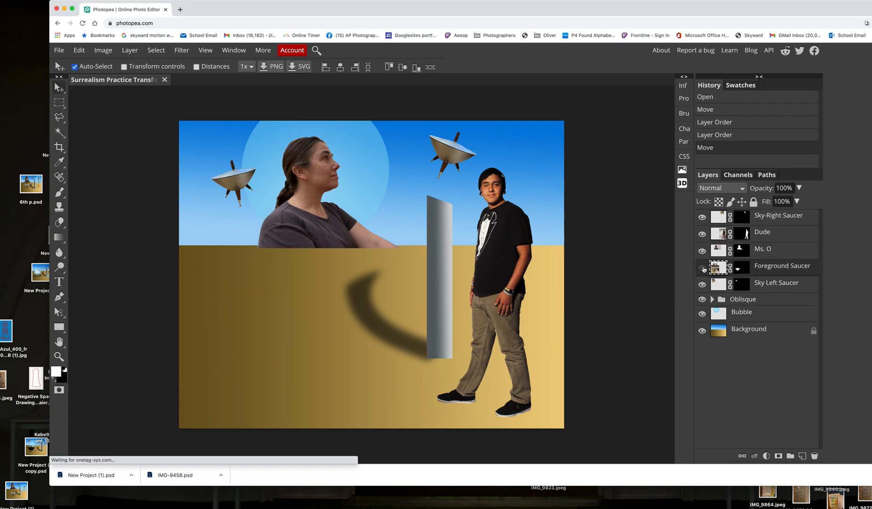
pyautogui.click(702, 269)
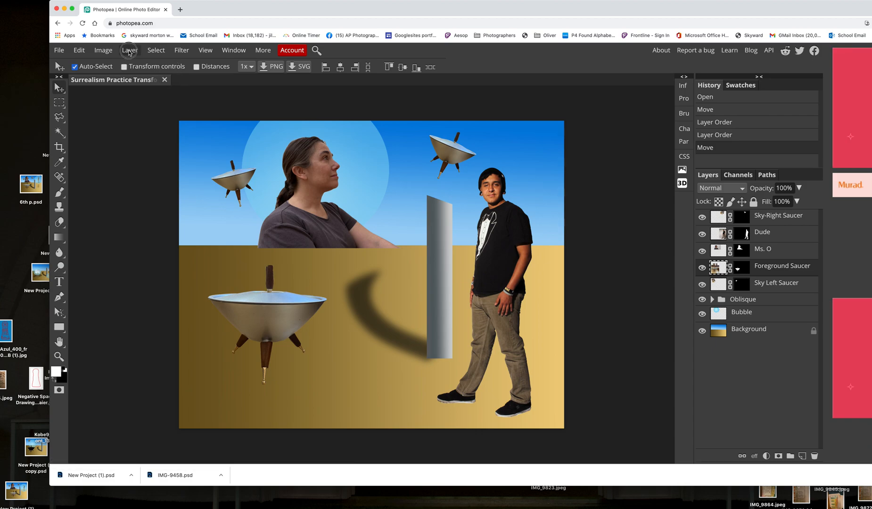
pyautogui.click(130, 51)
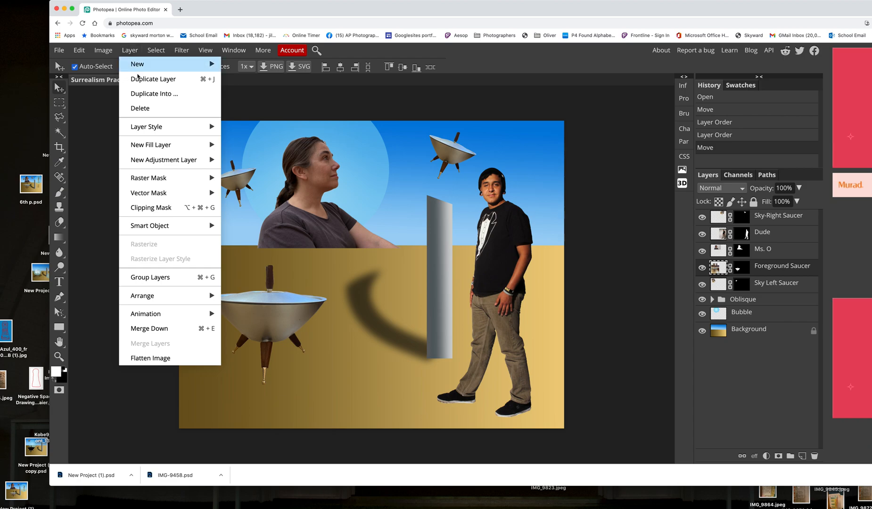
pyautogui.moveTo(179, 180)
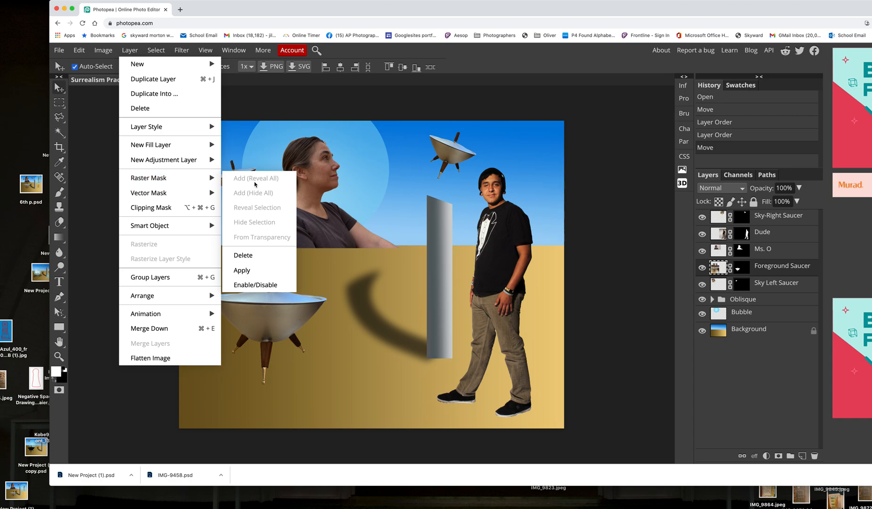
pyautogui.click(256, 273)
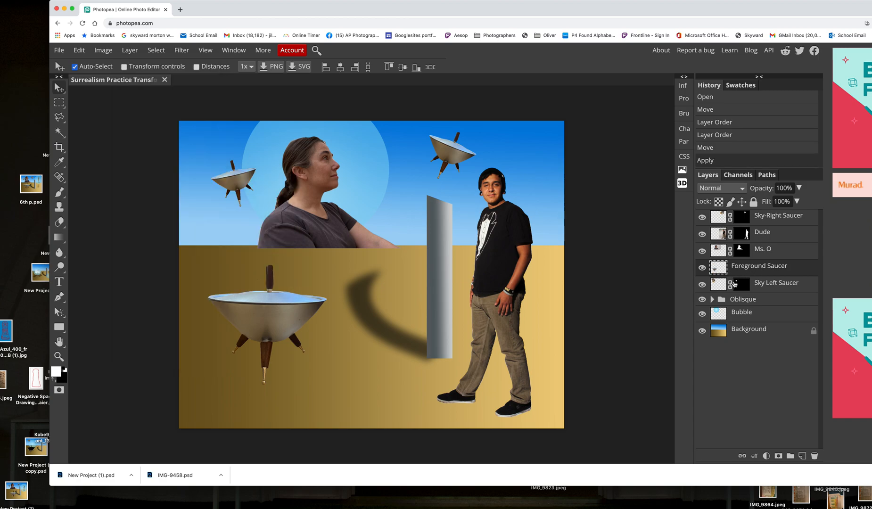
pyautogui.moveTo(293, 293); pyautogui.dragTo(301, 310)
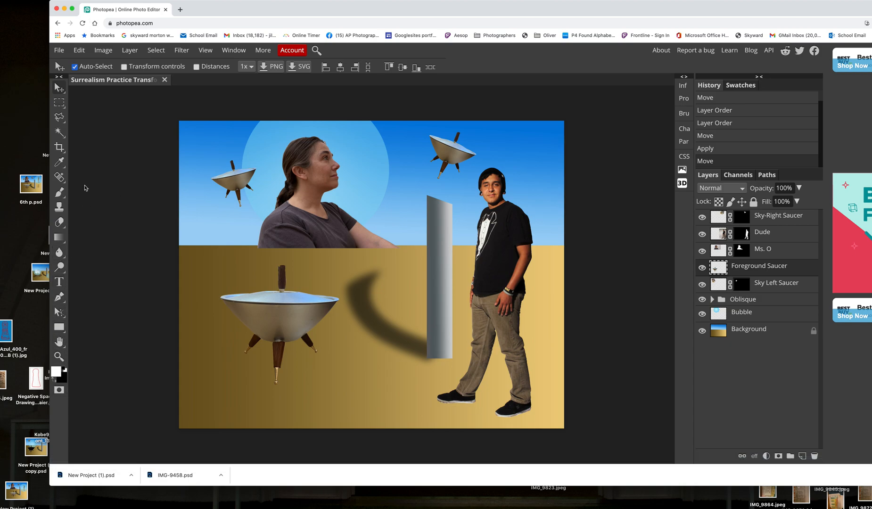
# Activate the Smudge Tool for working on the Foreground Saucer layer
pyautogui.click(60, 254)
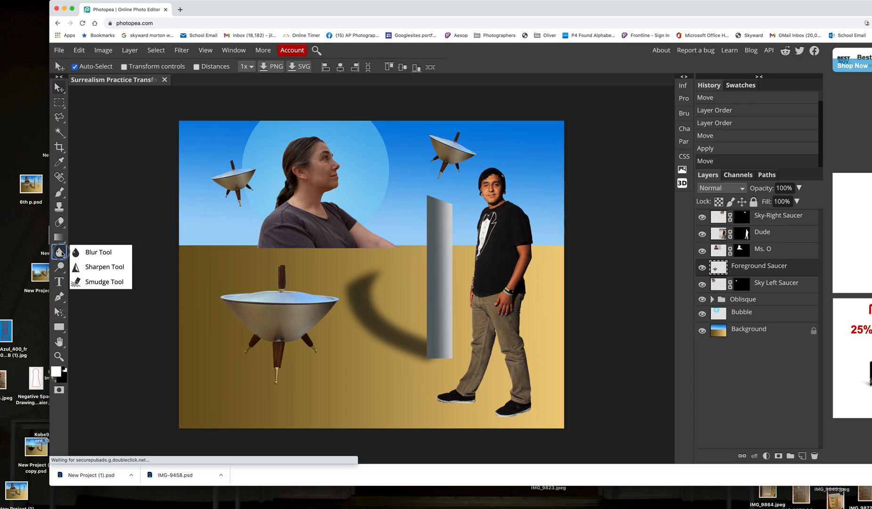
pyautogui.click(92, 252)
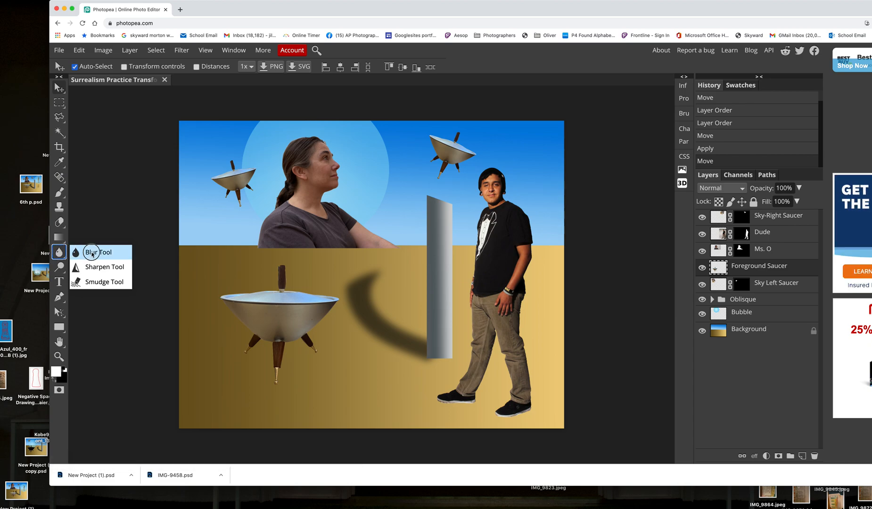
pyautogui.click(96, 283)
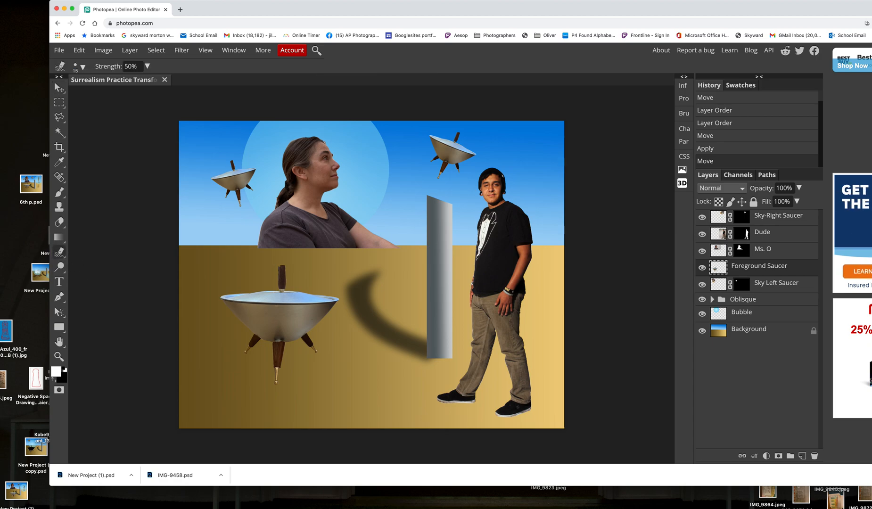
pyautogui.press('super+plus')
pyautogui.press('super+plus')
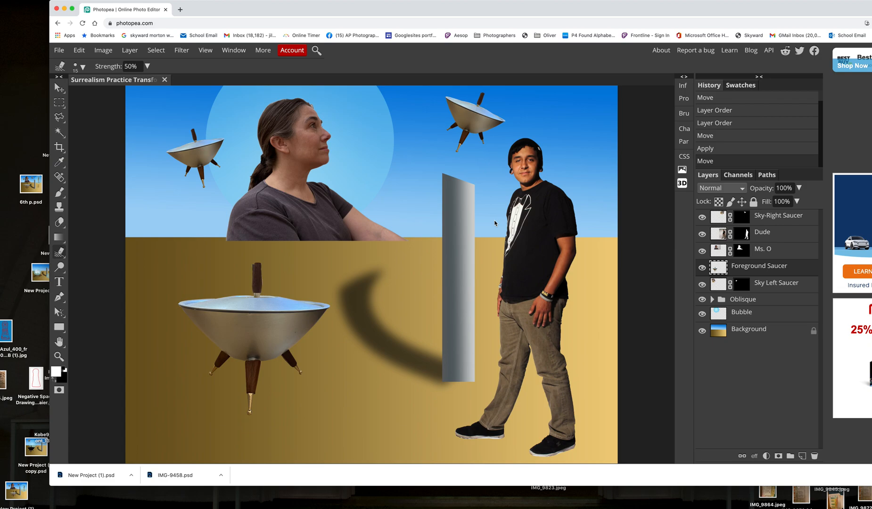
pyautogui.click(59, 341)
pyautogui.moveTo(263, 289); pyautogui.dragTo(377, 284)
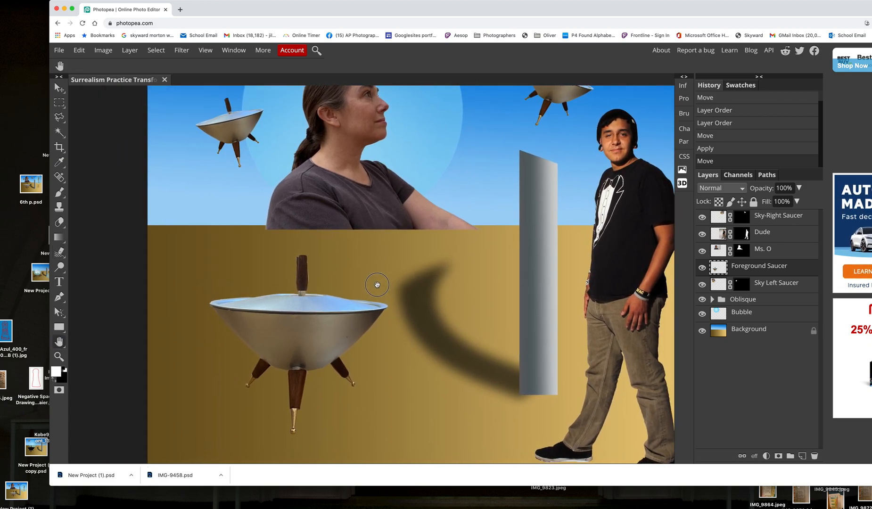
pyautogui.scroll(2, 377, 285)
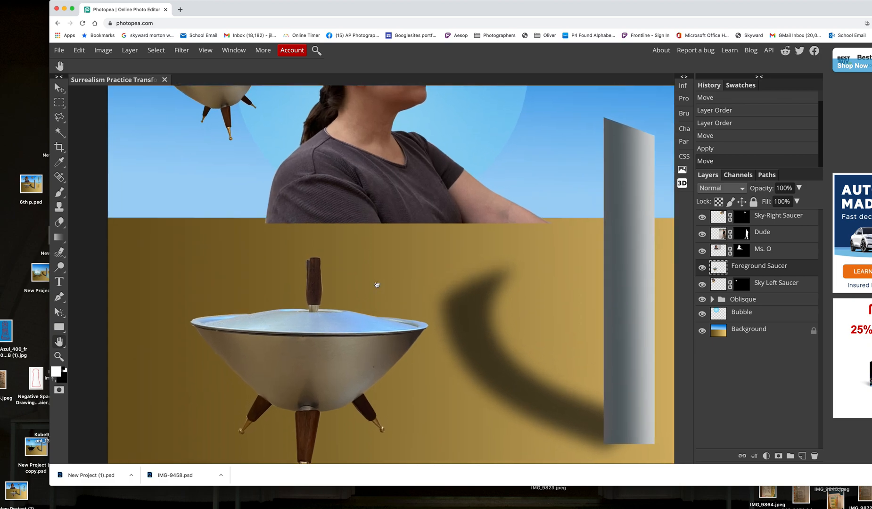
pyautogui.moveTo(370, 275); pyautogui.dragTo(358, 235)
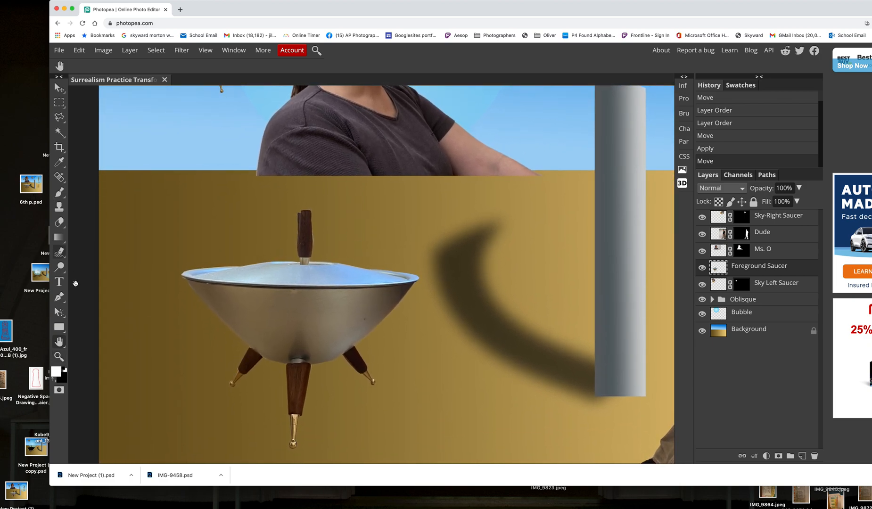
pyautogui.click(60, 253)
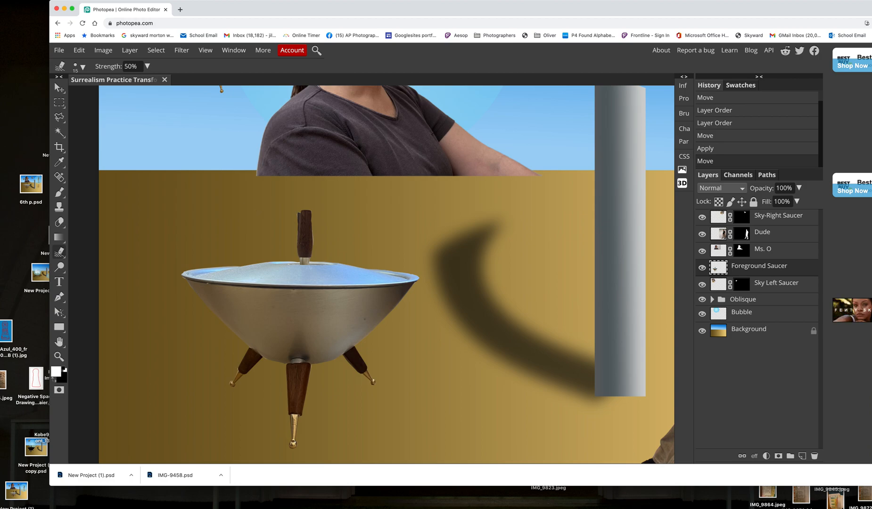
# Set the smudge brush size to 25 and smudge the top end of the foreground saucer's wooden handle upward at 50% strength
pyautogui.press(']')
pyautogui.press(']')
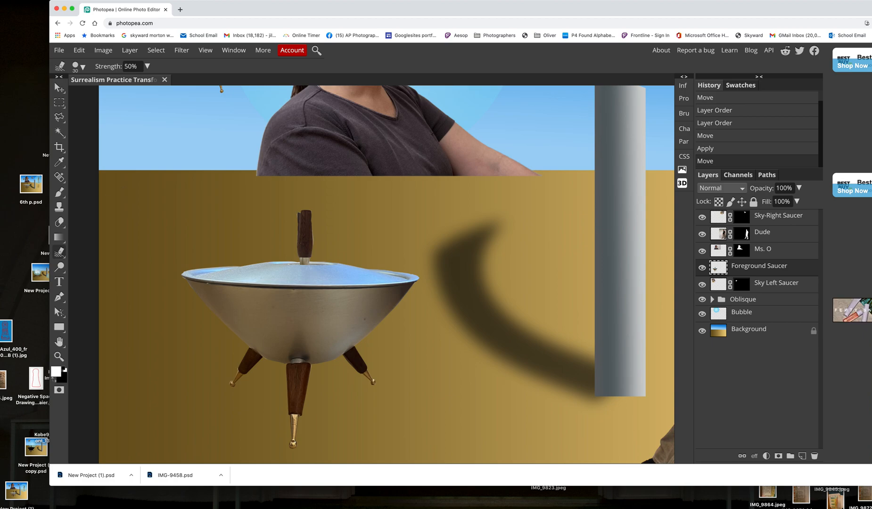
pyautogui.press(']')
pyautogui.press(']')
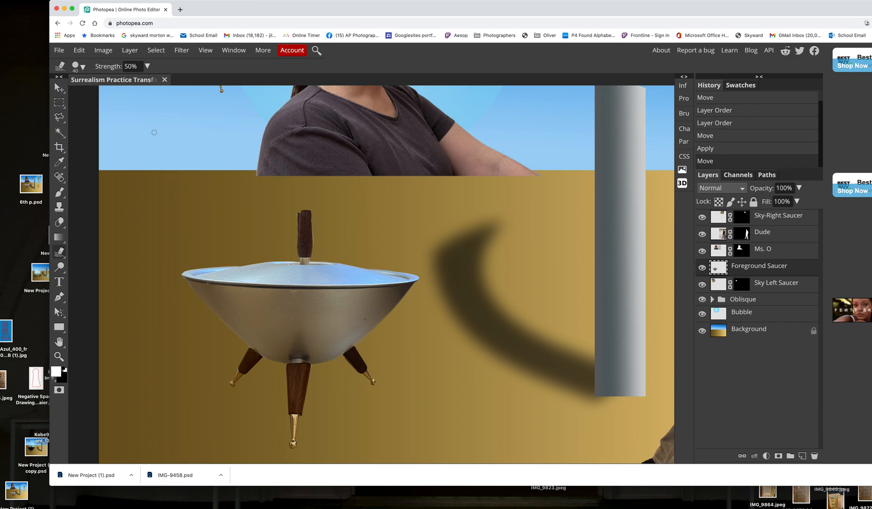
pyautogui.press('[')
pyautogui.press('[')
pyautogui.press('[')
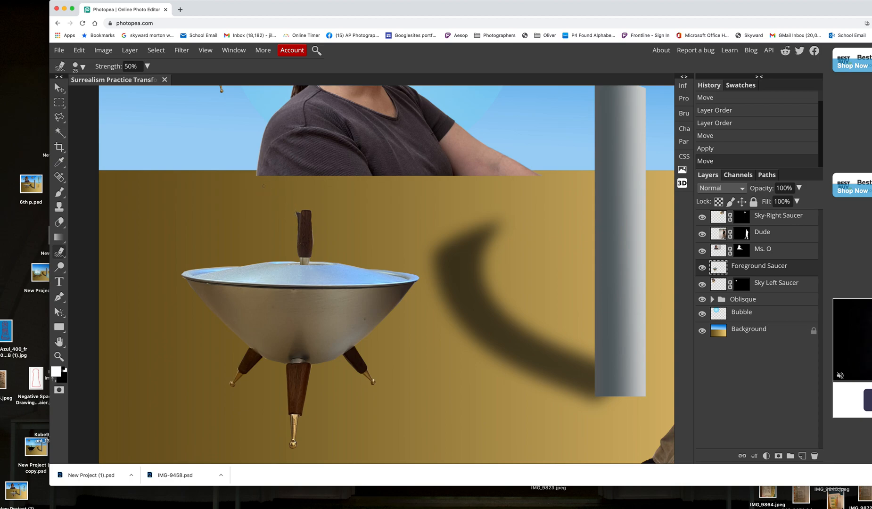
pyautogui.click(264, 185)
pyautogui.moveTo(300, 217); pyautogui.dragTo(299, 163)
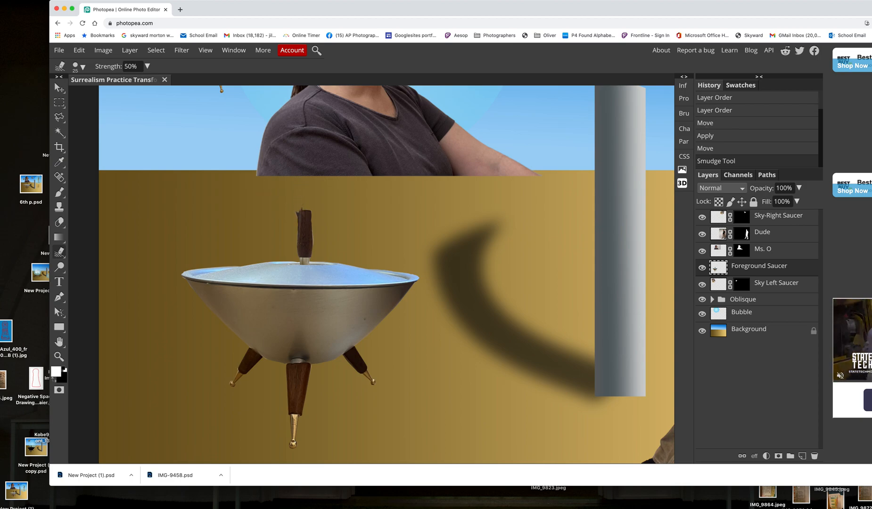
# Set the smudge strength to 80% and pull several spikes upward and to the right from the handle's top, enlarging the brush to 35
pyautogui.click(147, 66)
pyautogui.moveTo(123, 81); pyautogui.dragTo(139, 82)
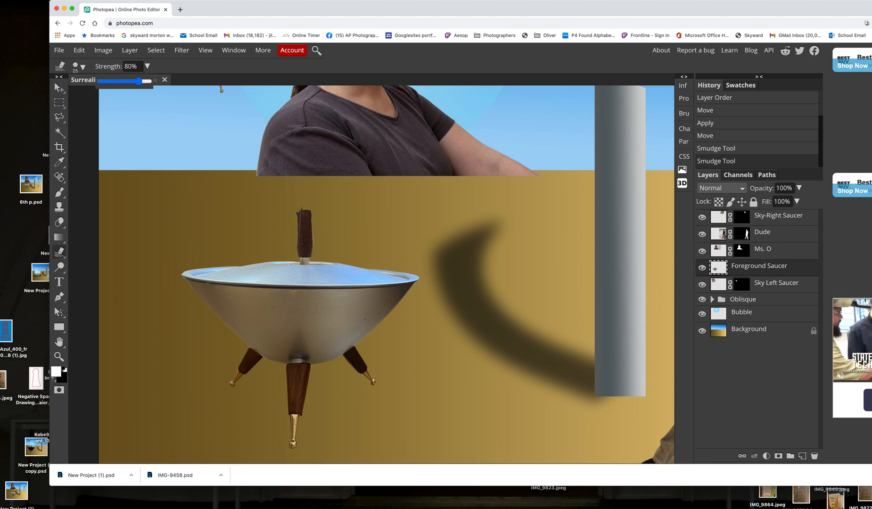
pyautogui.moveTo(304, 211); pyautogui.dragTo(303, 183)
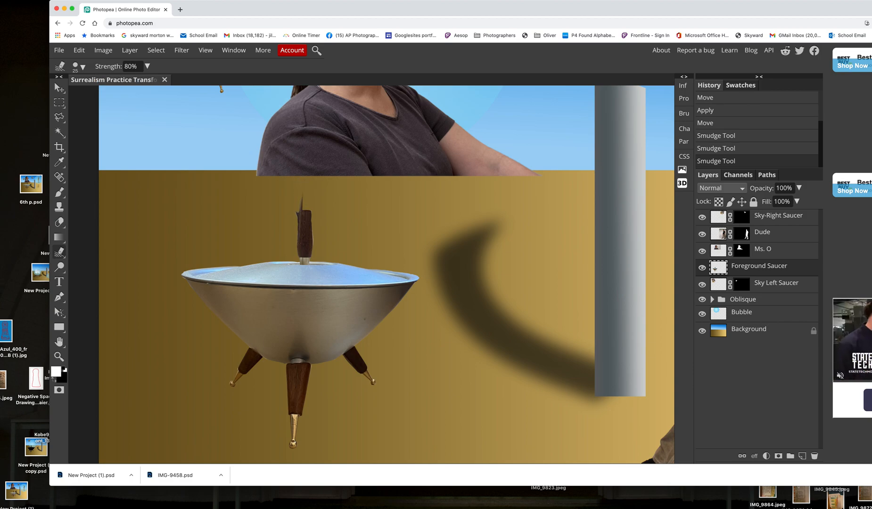
pyautogui.moveTo(306, 215); pyautogui.dragTo(313, 179)
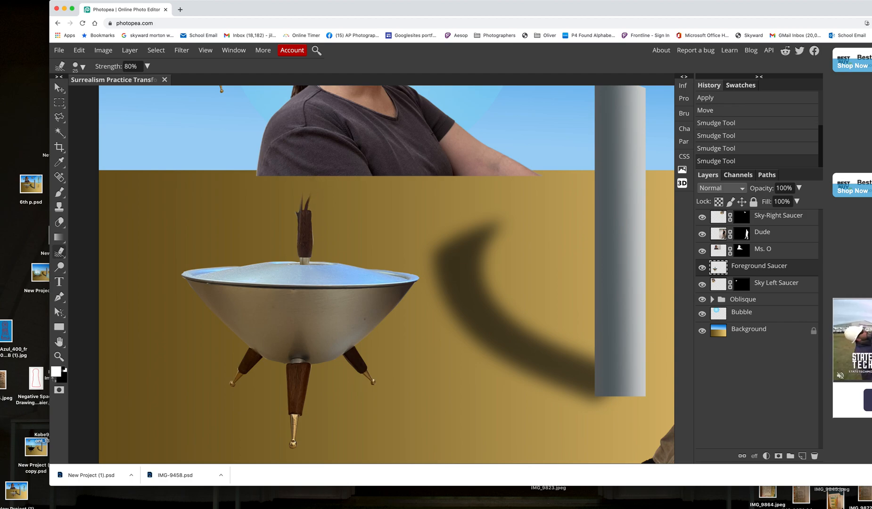
pyautogui.moveTo(311, 212); pyautogui.dragTo(318, 200)
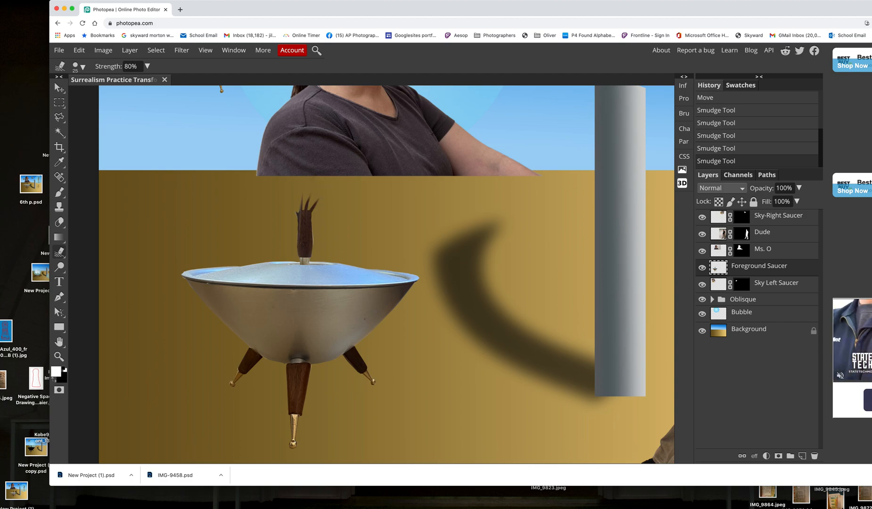
pyautogui.press(']')
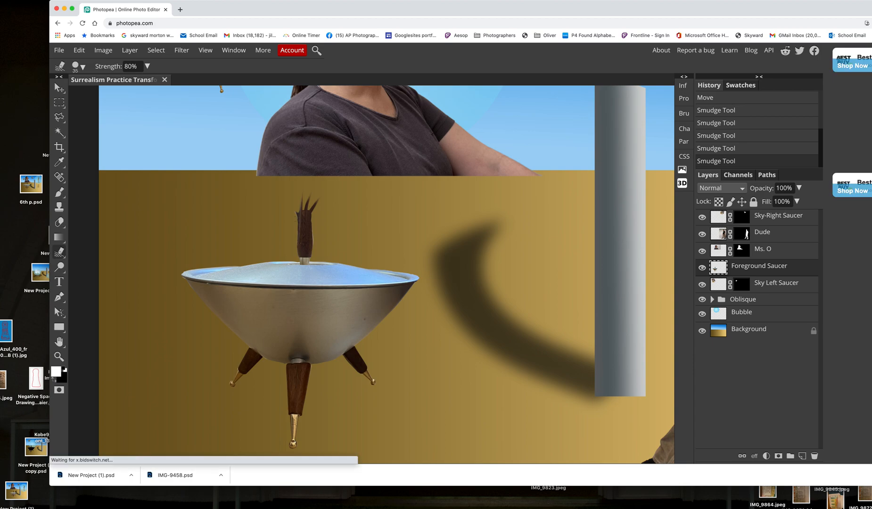
pyautogui.moveTo(325, 208); pyautogui.dragTo(335, 205)
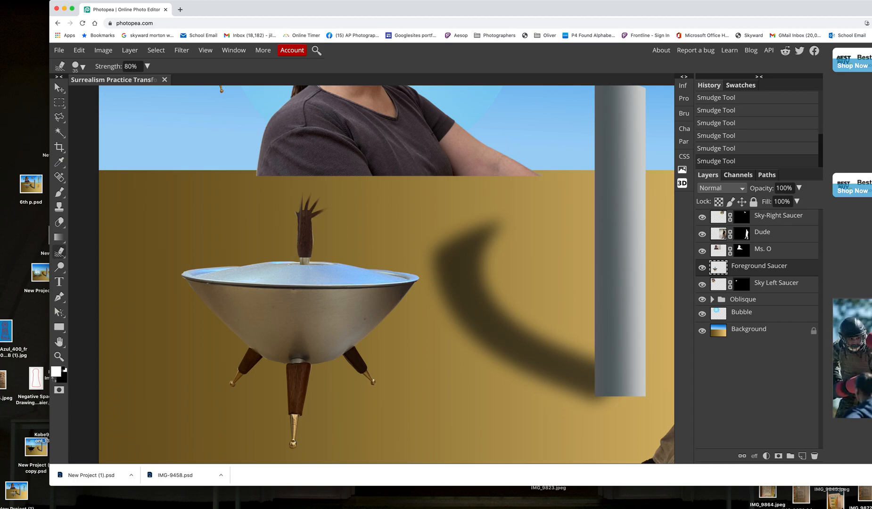
# Pull a spike leftward from the handle's top, undo it, reduce the brush size to 25 and restore a leftward spike
pyautogui.moveTo(302, 215); pyautogui.dragTo(290, 208)
pyautogui.press('super+z')
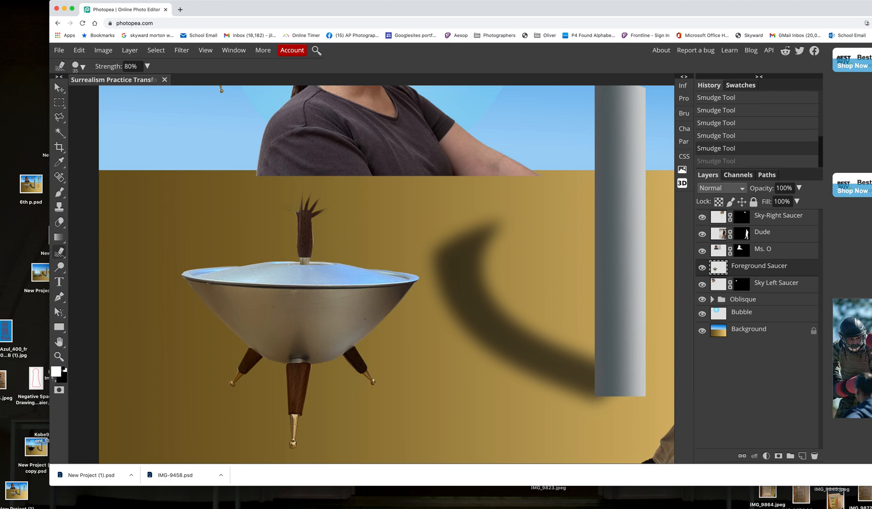
pyautogui.press('[')
pyautogui.press('[')
pyautogui.press('super+shift+z')
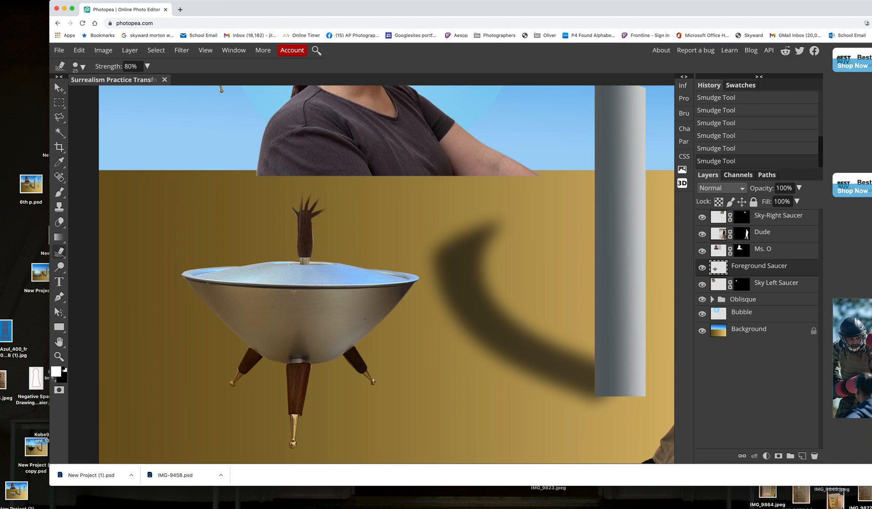
# Set the smudge brush size to 50 and smear the foreground saucer's left rim and side outward into streaks
pyautogui.press(']')
pyautogui.press(']')
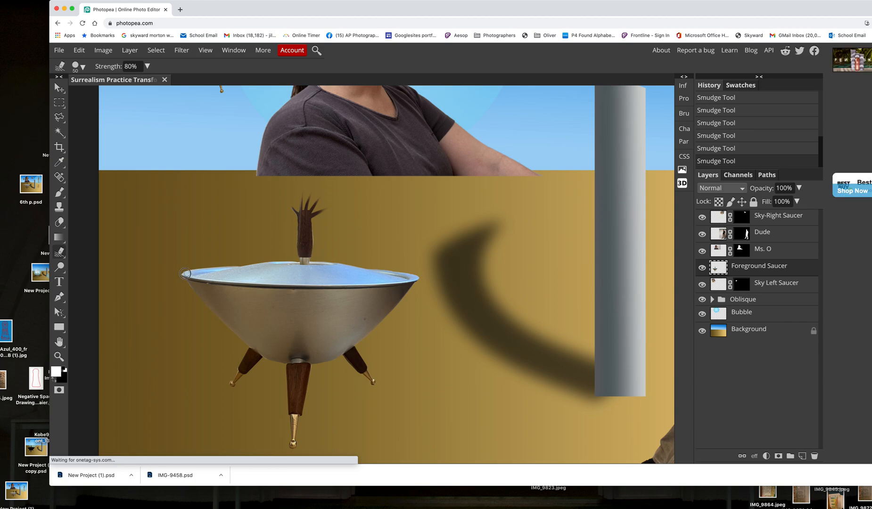
pyautogui.moveTo(173, 273); pyautogui.dragTo(135, 277)
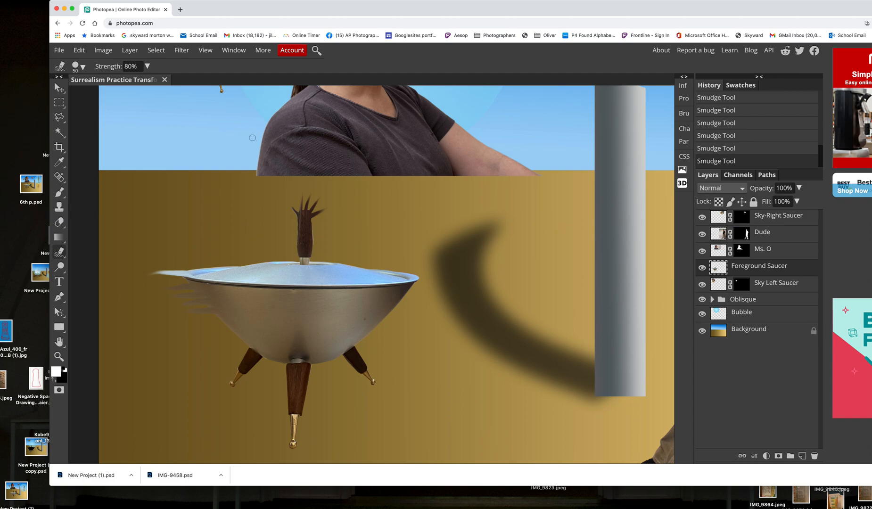
pyautogui.press('super+0')
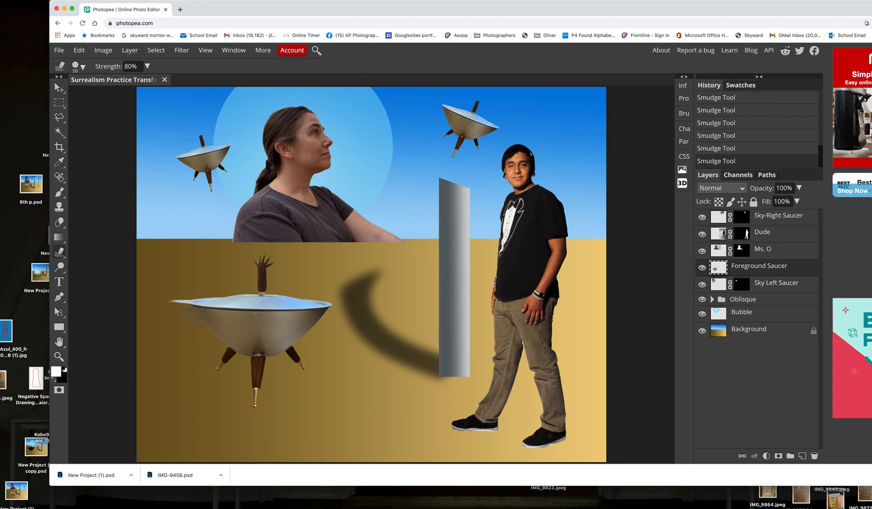
# Apply the raster mask of the Dude layer
pyautogui.click(789, 235)
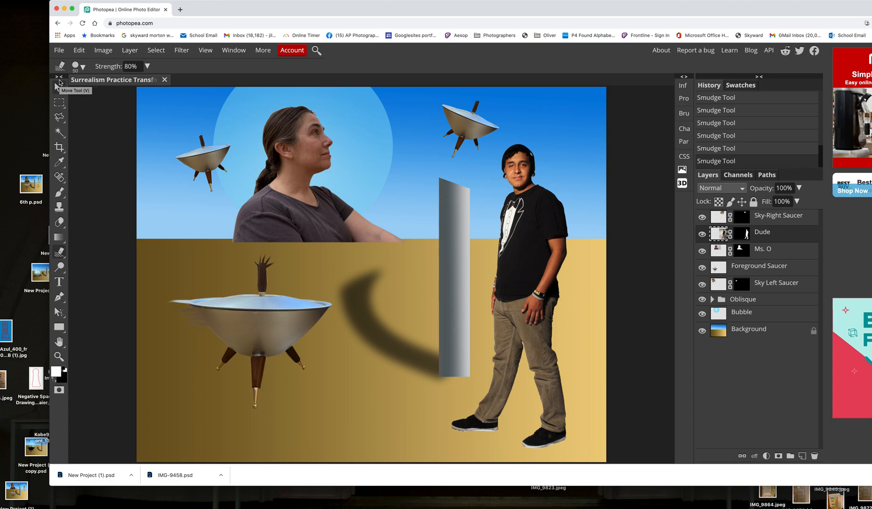
pyautogui.click(130, 50)
pyautogui.moveTo(181, 178)
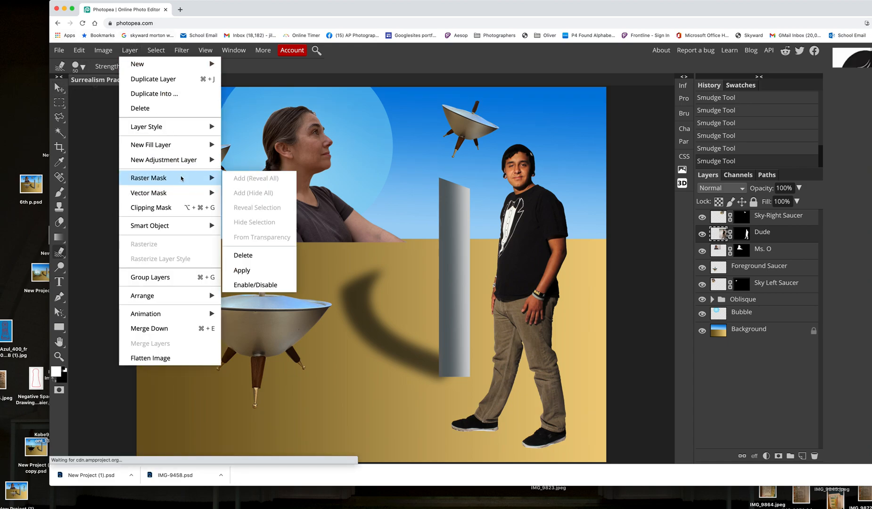
pyautogui.click(259, 271)
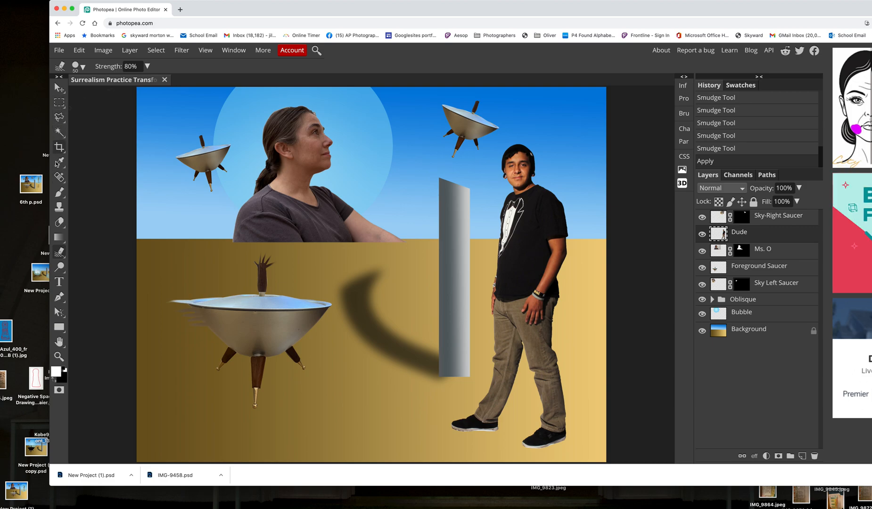
# Start a Puppet Warp on the Dude layer, pinning the head and the rear ankle and pulling the ankle slightly up and to the right
pyautogui.click(79, 50)
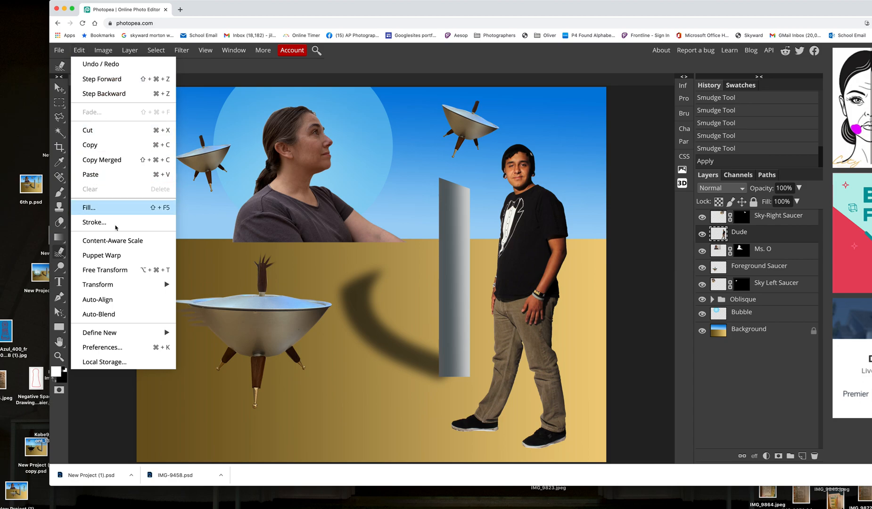
pyautogui.click(119, 253)
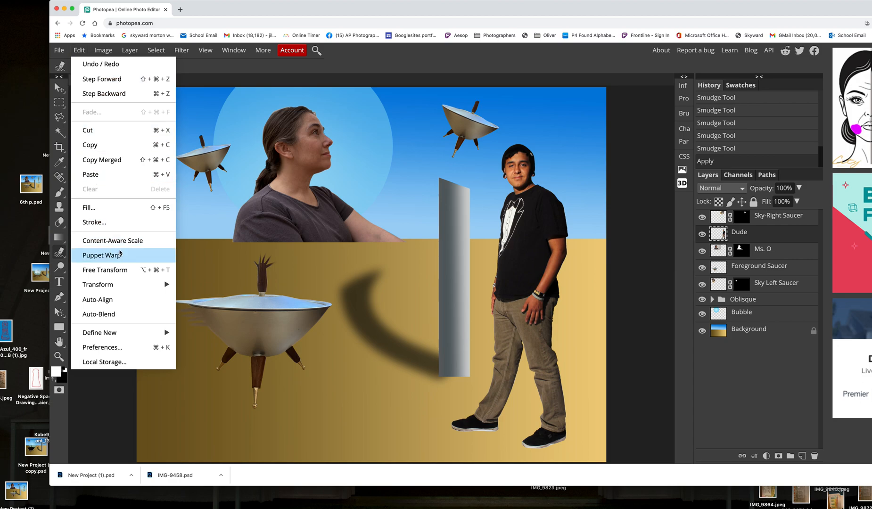
pyautogui.click(120, 254)
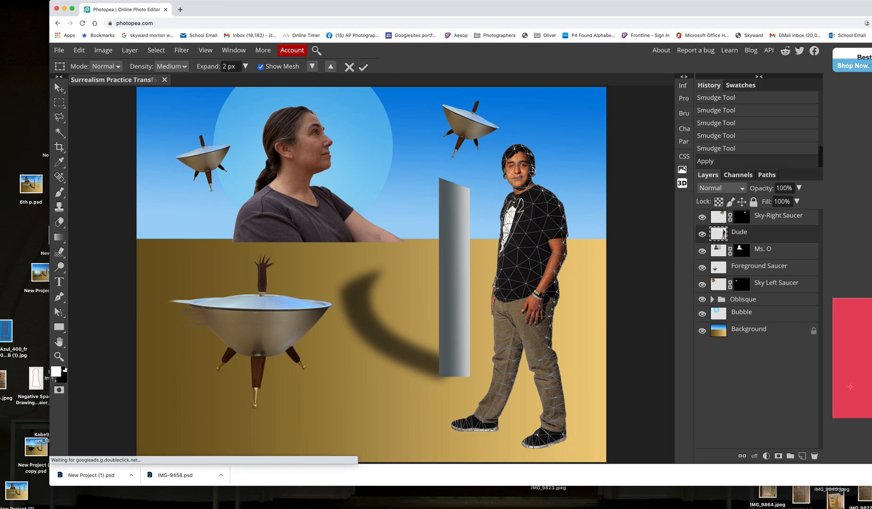
pyautogui.click(515, 149)
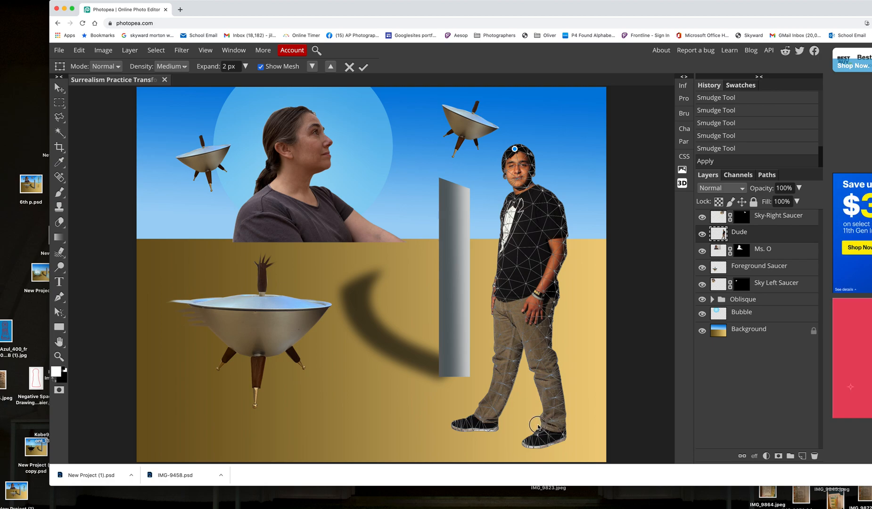
pyautogui.moveTo(553, 422); pyautogui.dragTo(587, 406)
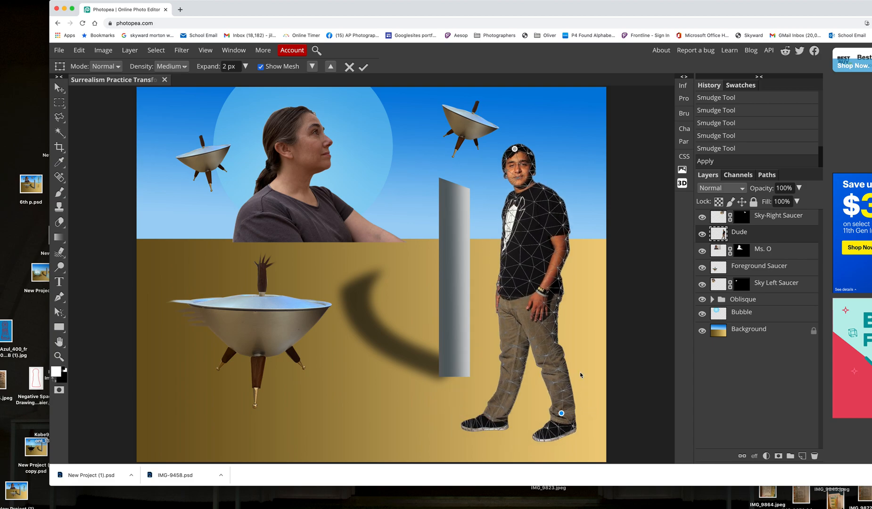
# Add warp pins on the man's shoulders, sleeve, chest, both sides of the waist, and the front leg's knee, ankle and toe
pyautogui.click(544, 189)
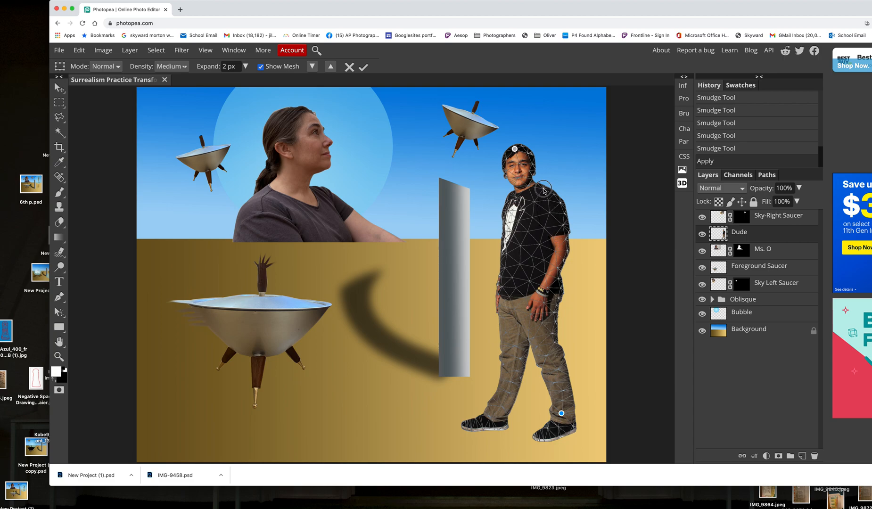
pyautogui.click(563, 225)
pyautogui.click(506, 253)
pyautogui.click(502, 286)
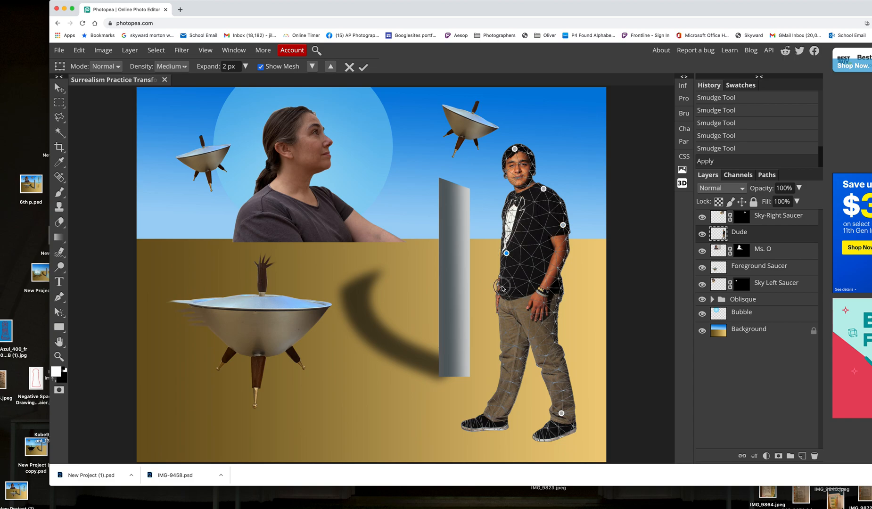
pyautogui.click(561, 291)
pyautogui.click(509, 197)
pyautogui.click(505, 363)
pyautogui.click(497, 414)
pyautogui.click(465, 423)
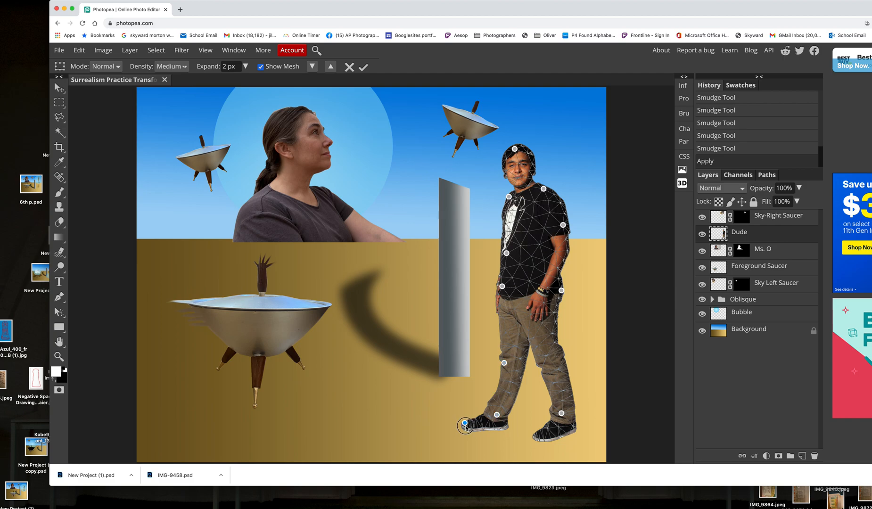
# Bend the man's legs by lowering the front toe pin and pulling a pin at each knee to the left
pyautogui.moveTo(468, 430); pyautogui.dragTo(471, 439)
pyautogui.moveTo(470, 435); pyautogui.dragTo(470, 434)
pyautogui.click(504, 363)
pyautogui.moveTo(494, 362); pyautogui.dragTo(484, 361)
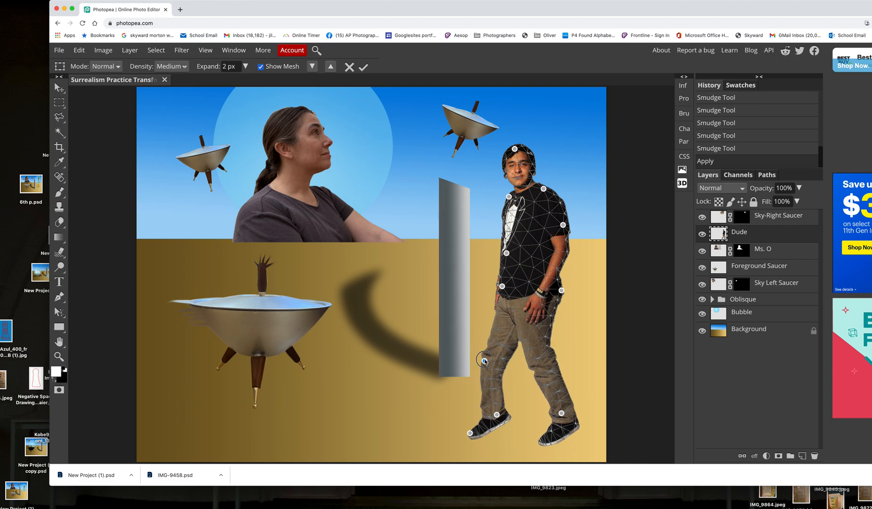
pyautogui.click(550, 368)
pyautogui.moveTo(538, 371); pyautogui.dragTo(535, 372)
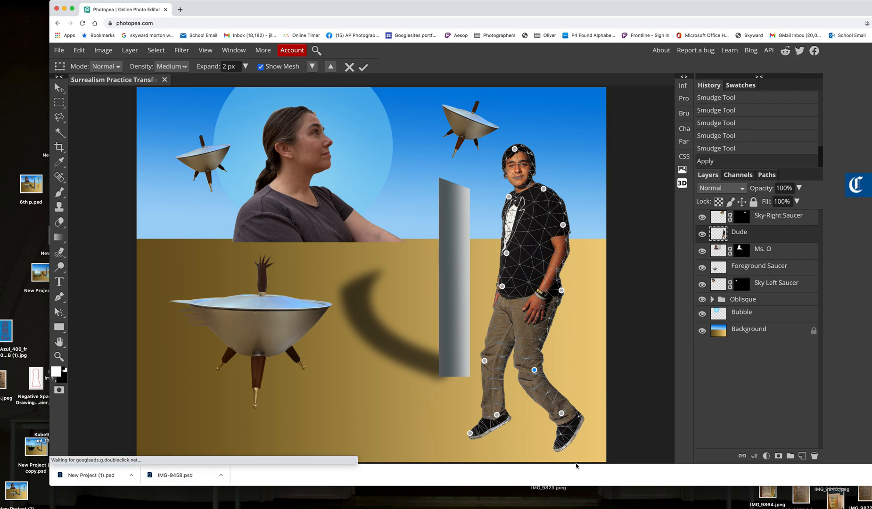
# Point the front foot further downward and reshape the front shin with an added pin below the knee
pyautogui.click(471, 433)
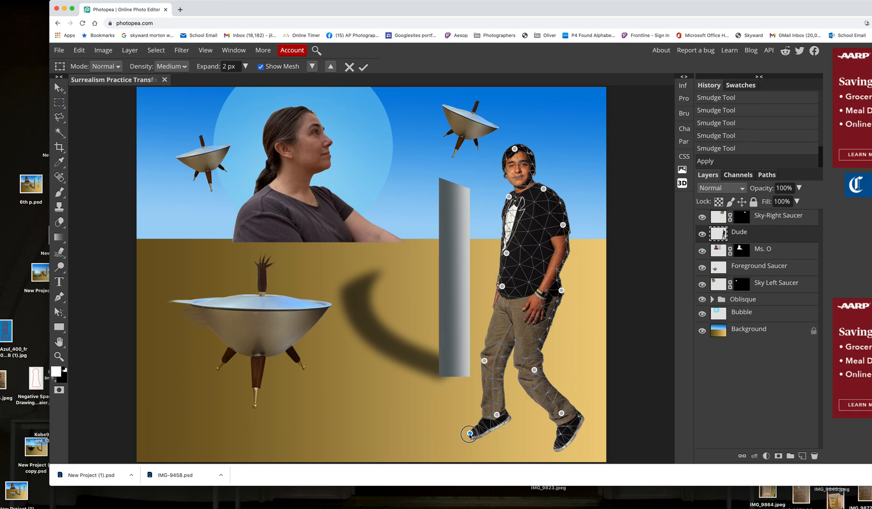
pyautogui.moveTo(471, 435); pyautogui.dragTo(480, 444)
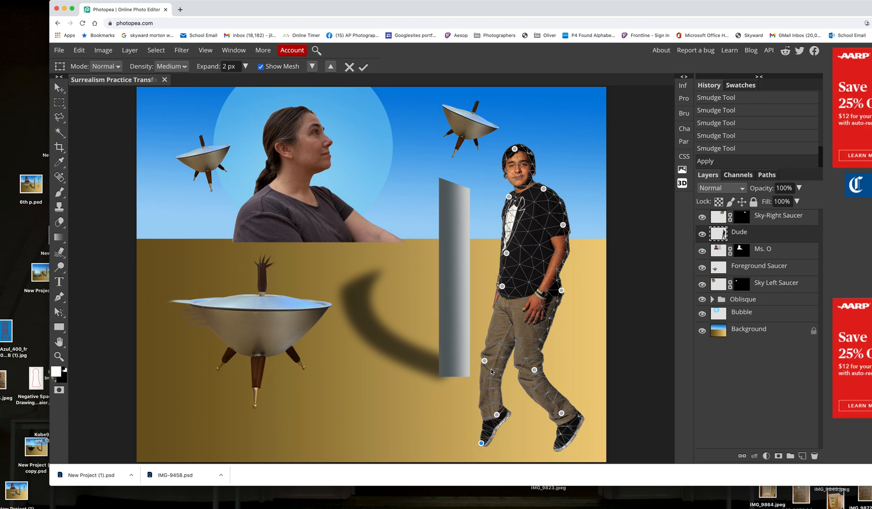
pyautogui.click(483, 360)
pyautogui.click(490, 387)
pyautogui.moveTo(490, 387); pyautogui.dragTo(493, 387)
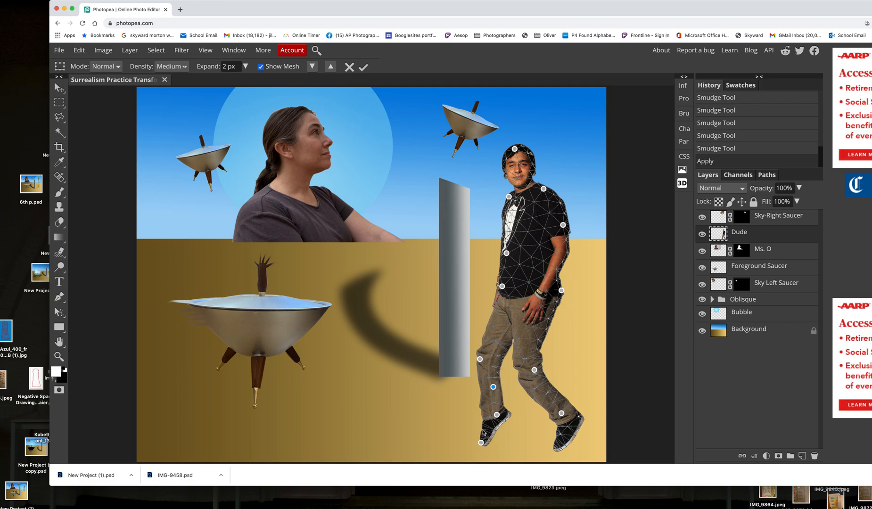
pyautogui.moveTo(482, 444); pyautogui.dragTo(475, 444)
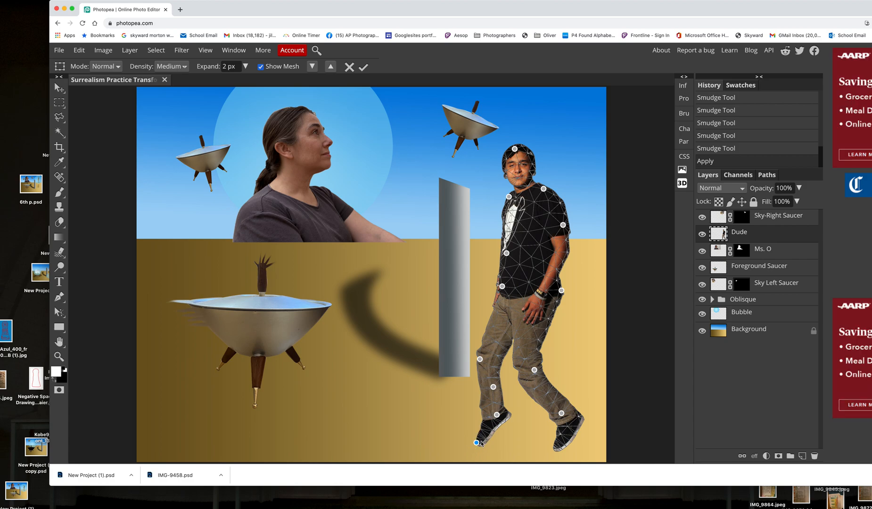
# Pin the rear toe, pull it slightly down and to the right, and commit the Puppet Warp
pyautogui.click(558, 446)
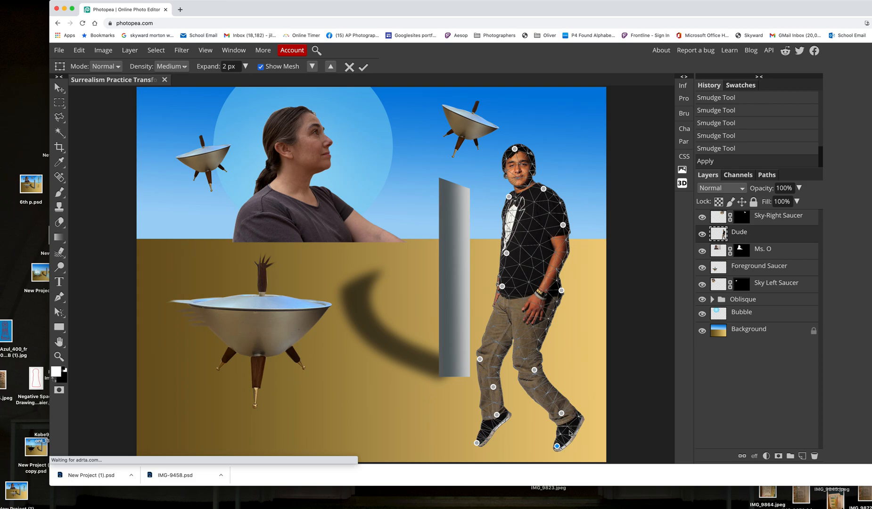
pyautogui.click(559, 447)
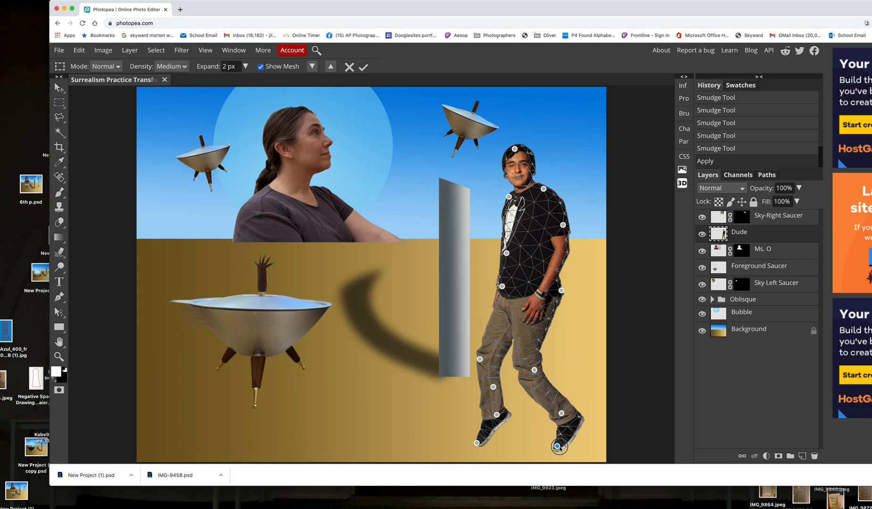
pyautogui.moveTo(559, 449); pyautogui.dragTo(565, 451)
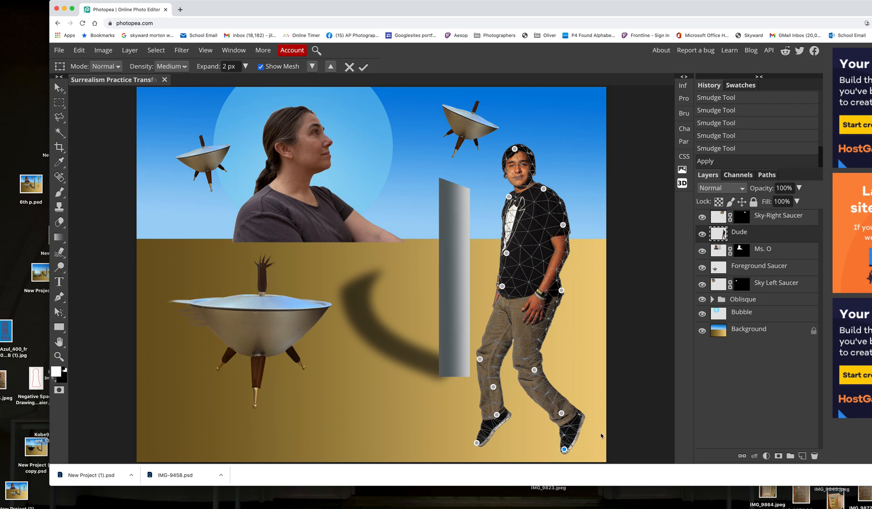
pyautogui.click(363, 67)
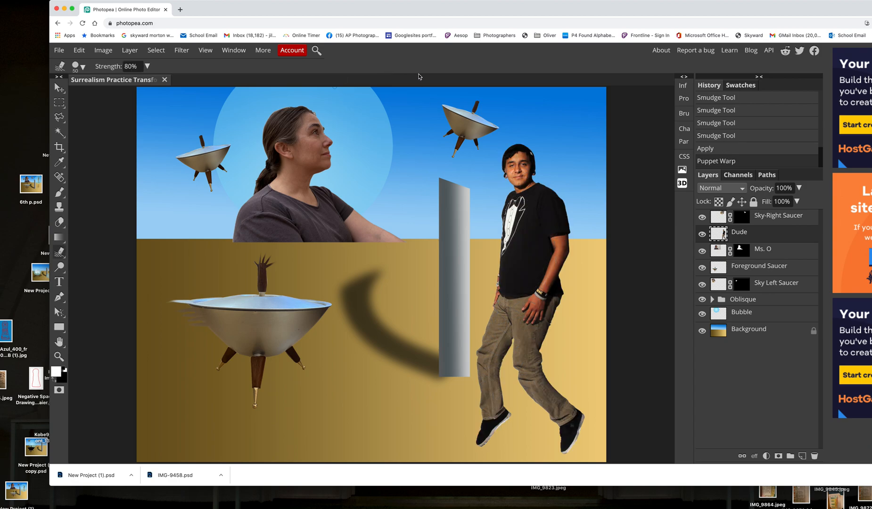
# Free-transform the Dude layer to 40.24% scale with a 12.0° rotation, positioning it over the horizon to the right of the pillar
pyautogui.click(80, 51)
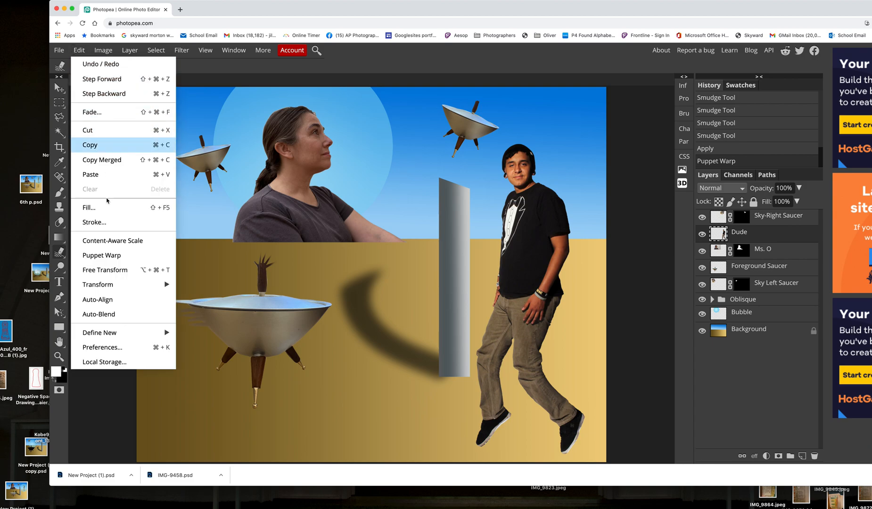
pyautogui.click(118, 268)
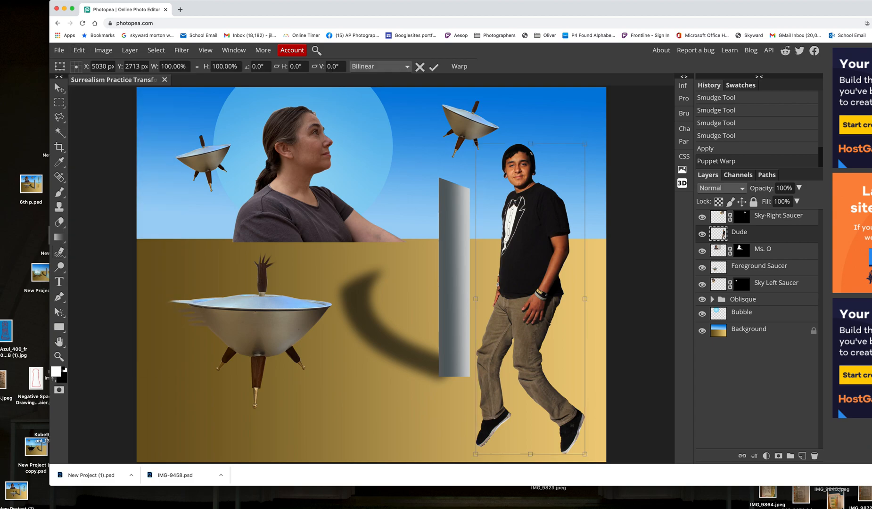
pyautogui.moveTo(586, 142); pyautogui.dragTo(521, 218)
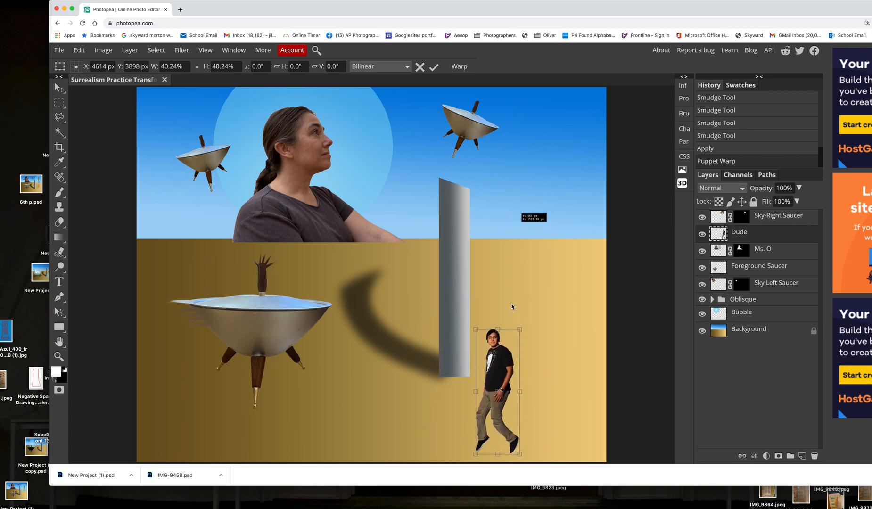
pyautogui.moveTo(503, 310); pyautogui.dragTo(582, 111)
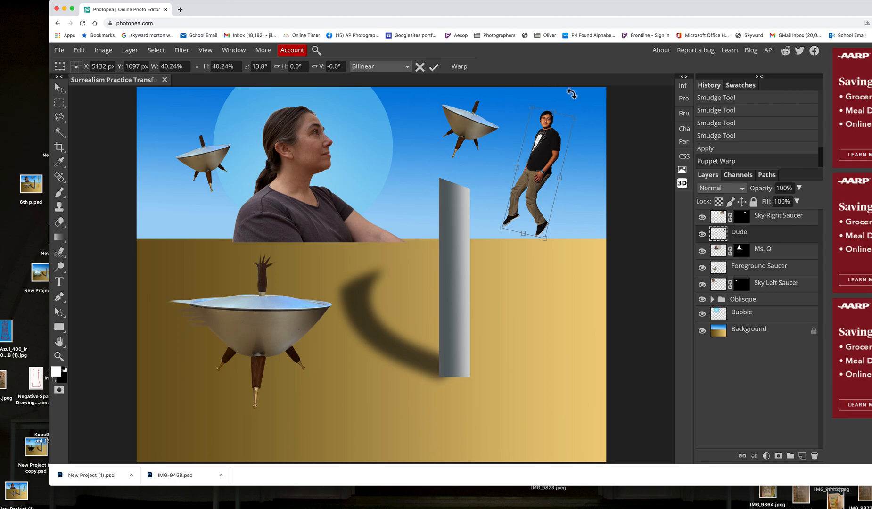
pyautogui.moveTo(576, 111); pyautogui.dragTo(573, 108)
pyautogui.moveTo(557, 142); pyautogui.dragTo(563, 168)
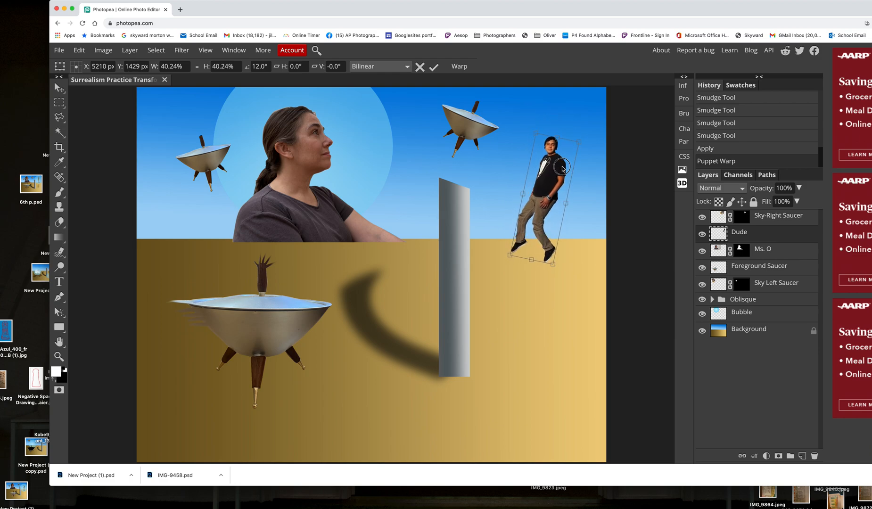
pyautogui.click(434, 67)
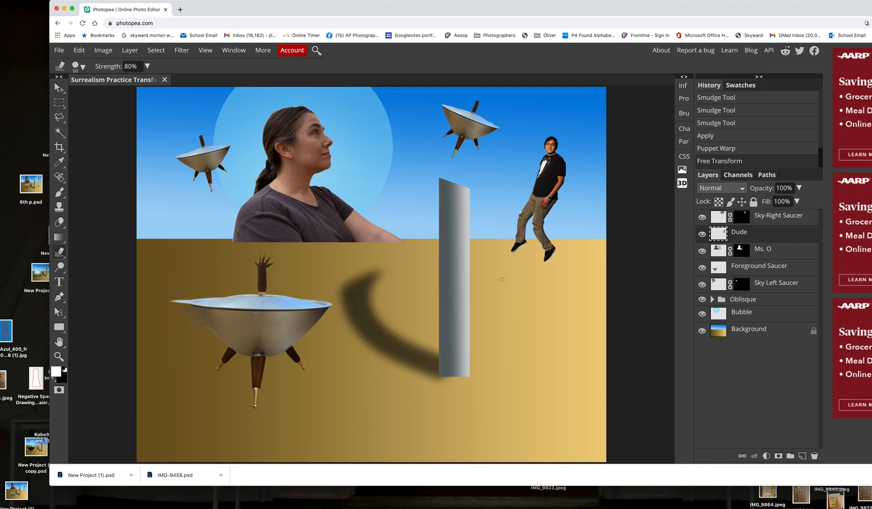
# Identify the woman's portrait layer by toggling its visibility and apply its raster mask
pyautogui.click(782, 255)
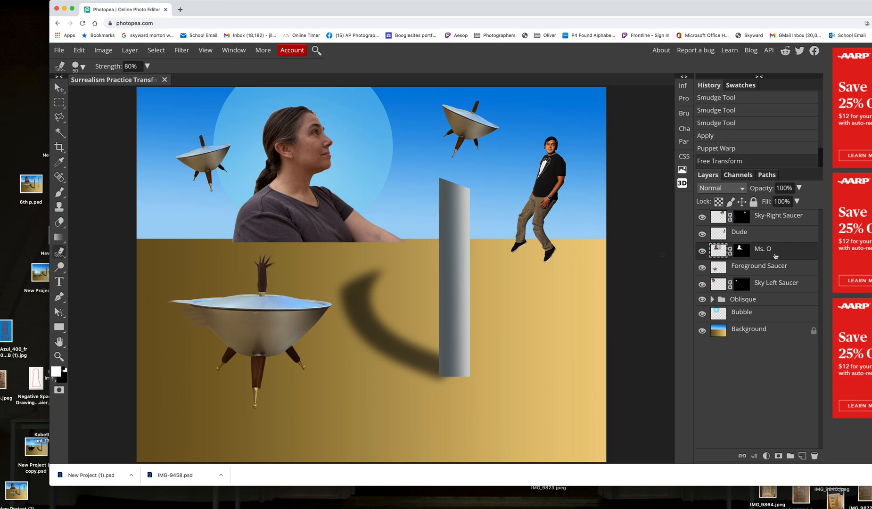
pyautogui.click(703, 252)
pyautogui.click(702, 251)
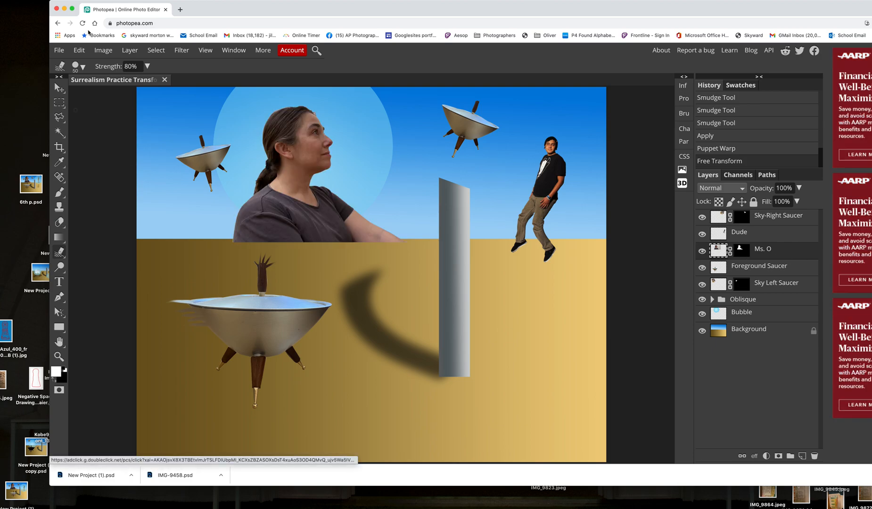
pyautogui.click(131, 51)
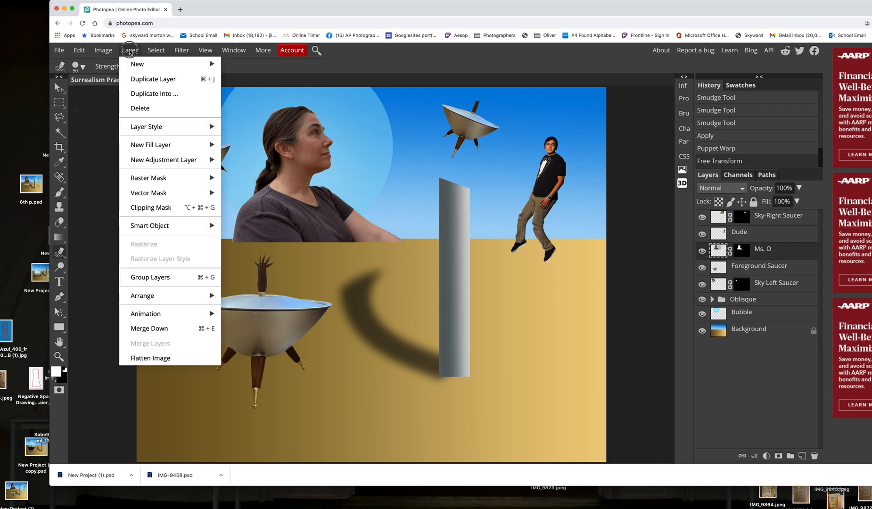
pyautogui.moveTo(170, 178)
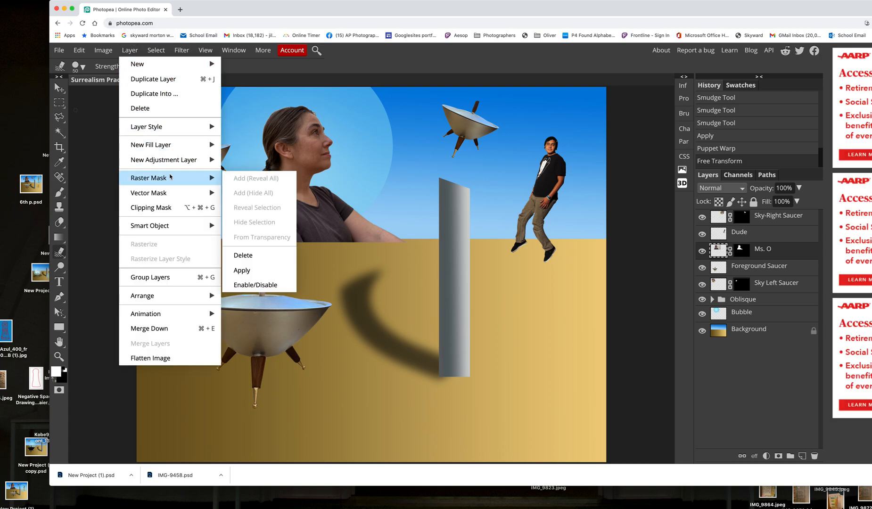
pyautogui.click(273, 272)
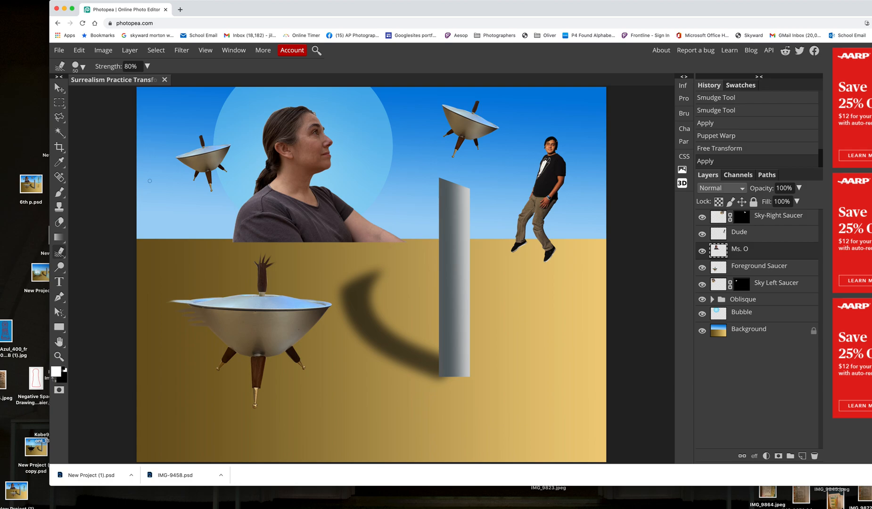
# Open the Liquify filter on the woman's layer with the whole figure in view at 33.33%, and choose the Smudge tool
pyautogui.click(59, 89)
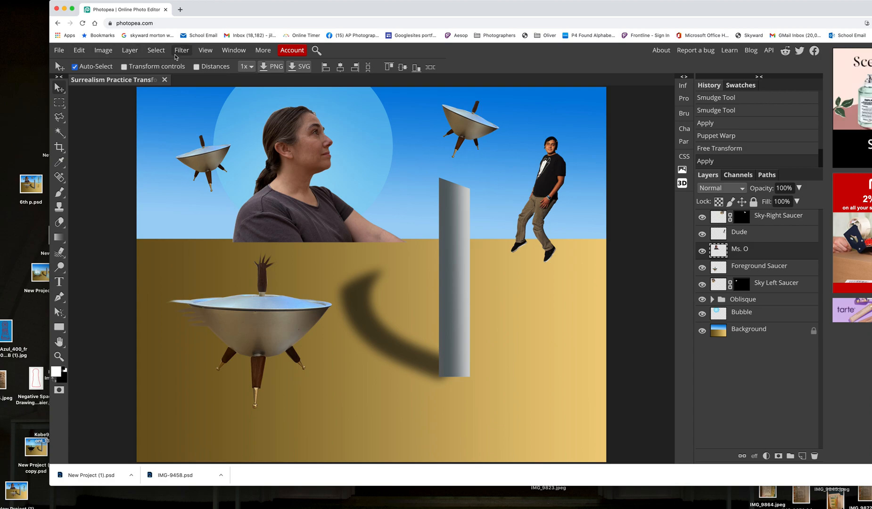
pyautogui.click(182, 50)
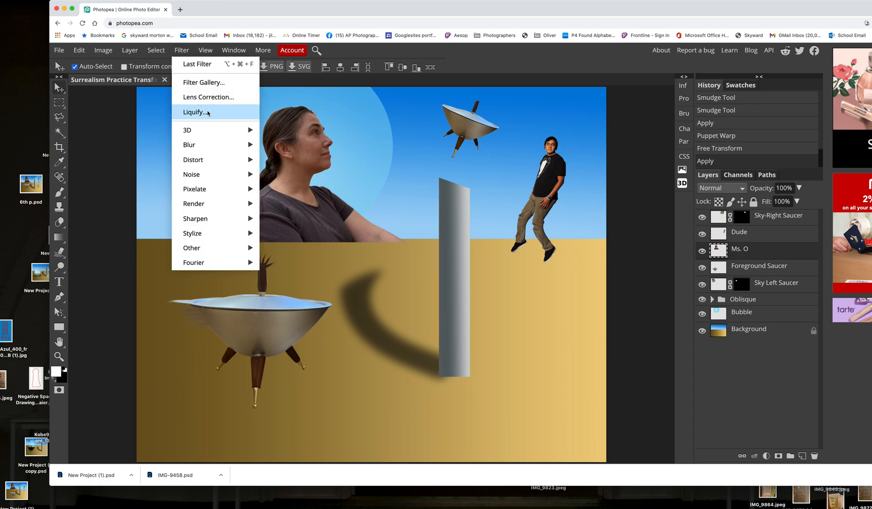
pyautogui.click(208, 112)
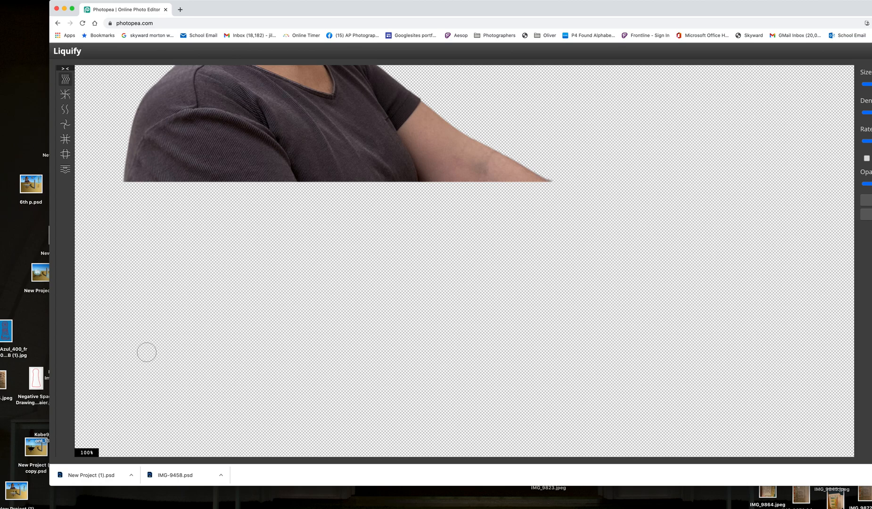
pyautogui.press('super+minus')
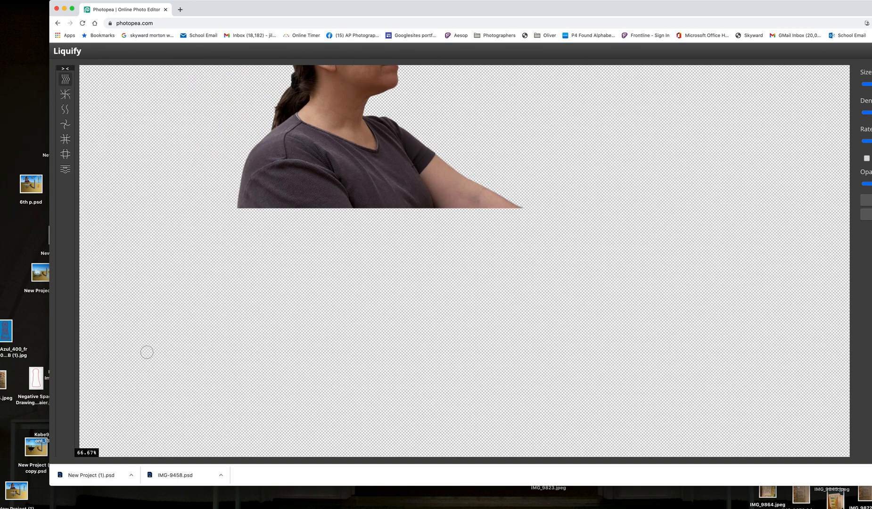
pyautogui.press('super+minus')
pyautogui.press('super+minus')
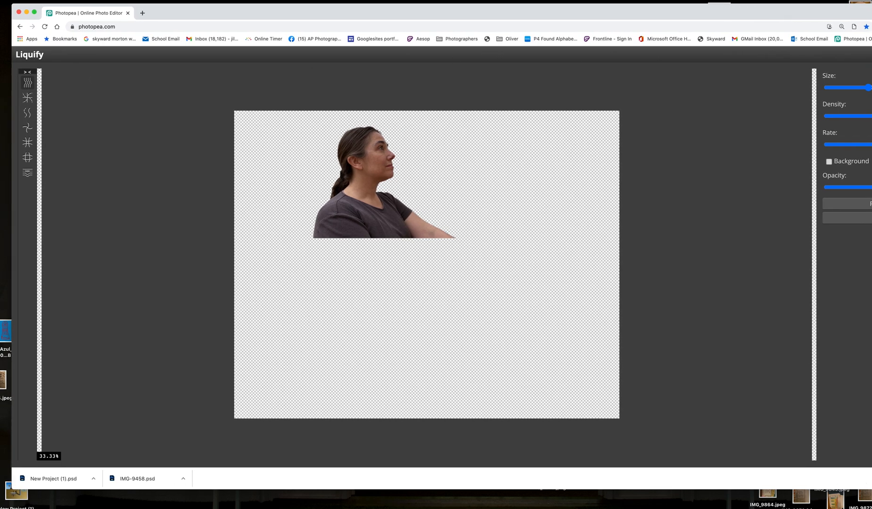
pyautogui.click(27, 83)
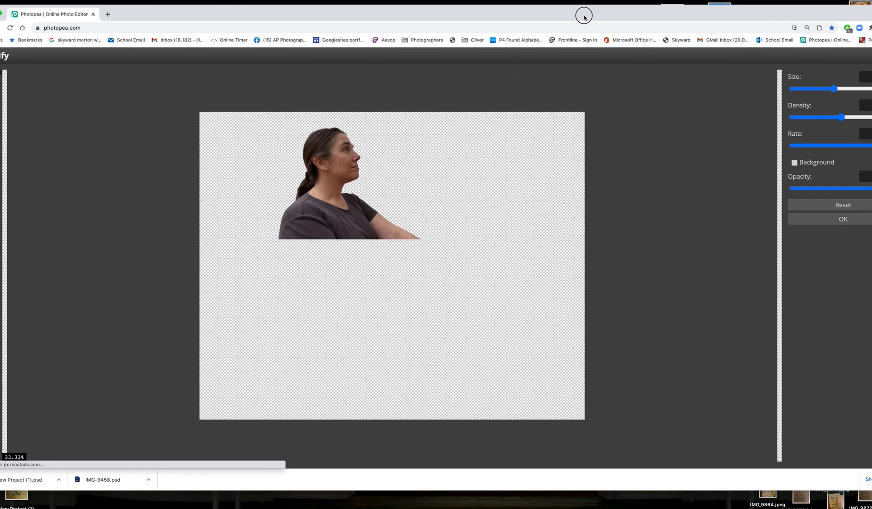
# Adjust the Liquify brush size and smudge the woman's nose and chin outward to the right
pyautogui.moveTo(569, 18); pyautogui.dragTo(555, 19)
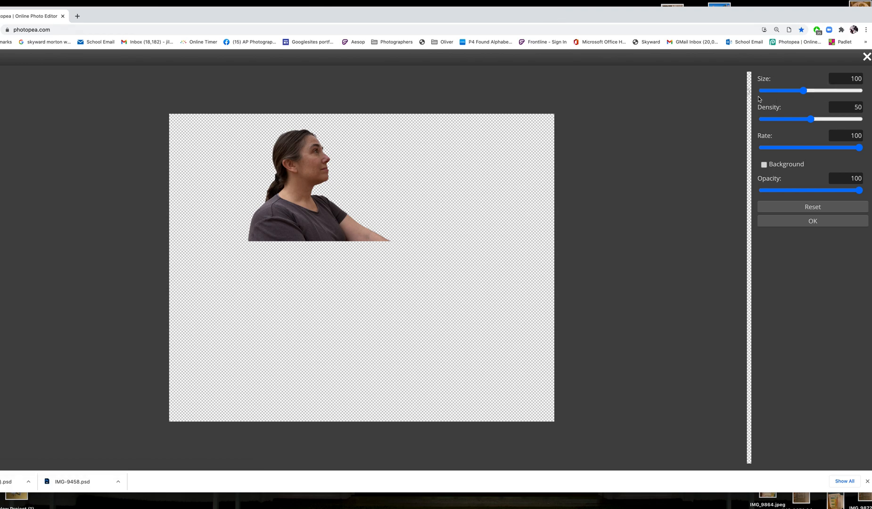
pyautogui.moveTo(804, 90); pyautogui.dragTo(830, 122)
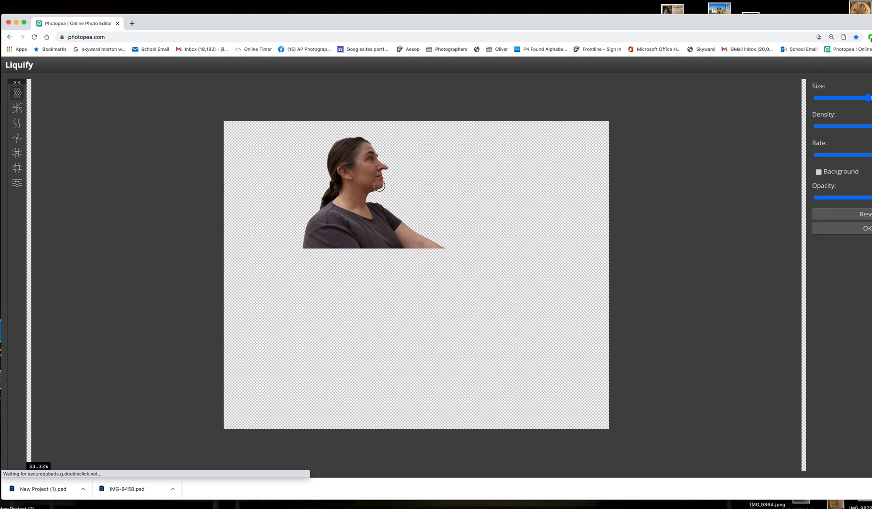
pyautogui.moveTo(383, 188); pyautogui.dragTo(386, 187)
# Enlarge the Liquify brush and smudge the woman's cut-off shoulder and forearm downward into curling, tapered tails
pyautogui.press(']')
pyautogui.press(']')
pyautogui.press(']')
pyautogui.press(']')
pyautogui.press(']')
pyautogui.press(']')
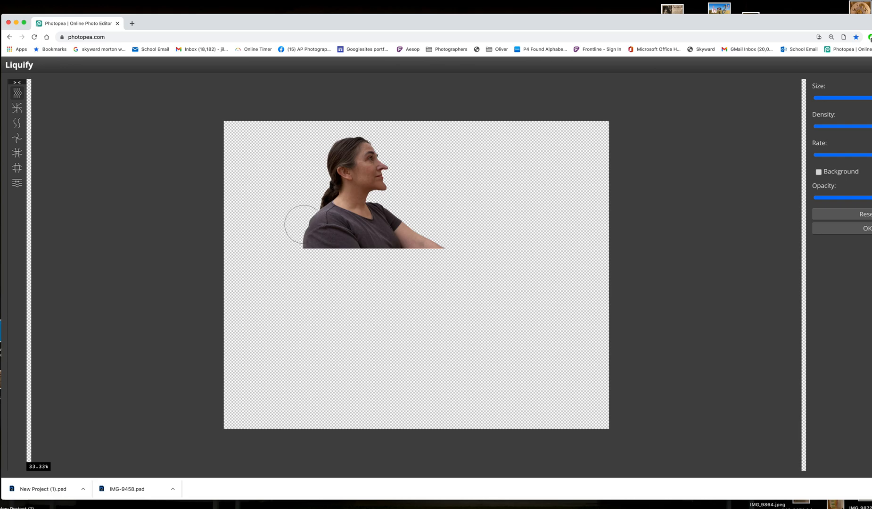
pyautogui.moveTo(309, 236)
pyautogui.mouseDown()
pyautogui.moveTo(298, 259)
pyautogui.moveTo(304, 274)
pyautogui.moveTo(331, 283)
pyautogui.mouseUp()
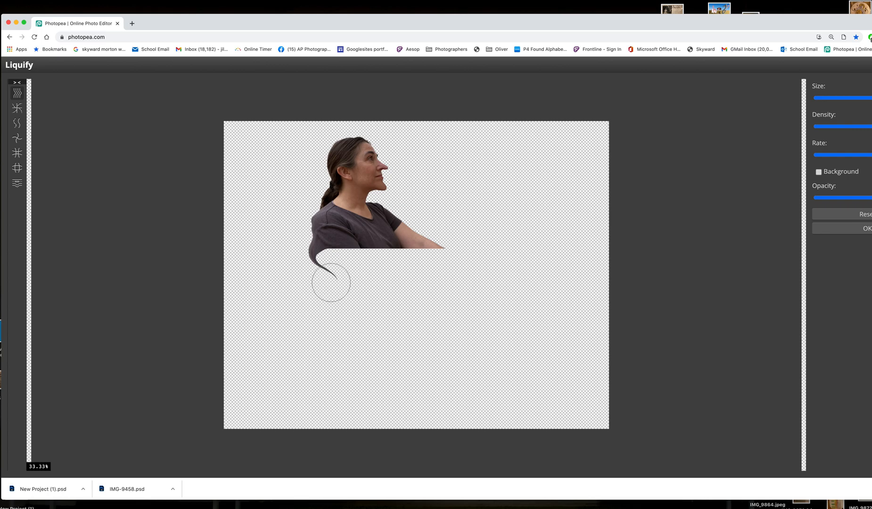
pyautogui.moveTo(439, 247)
pyautogui.mouseDown()
pyautogui.moveTo(507, 274)
pyautogui.moveTo(503, 298)
pyautogui.moveTo(470, 298)
pyautogui.mouseUp()
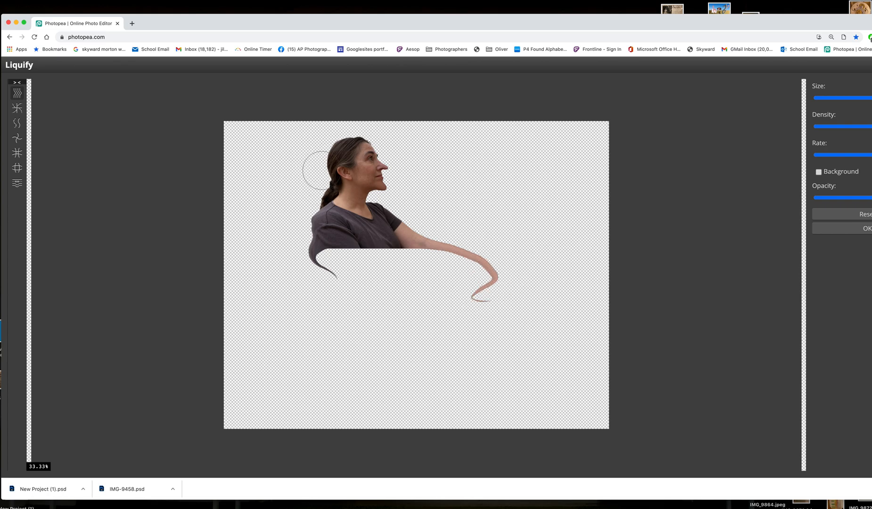
# Reduce the Liquify brush to a small size and reshape the woman's ear into a point
pyautogui.press(']')
pyautogui.press(']')
pyautogui.press(']')
pyautogui.press(']')
pyautogui.press(']')
pyautogui.press('[')
pyautogui.press('[')
pyautogui.press('[')
pyautogui.press('[')
pyautogui.press('[')
pyautogui.press('[')
pyautogui.press('[')
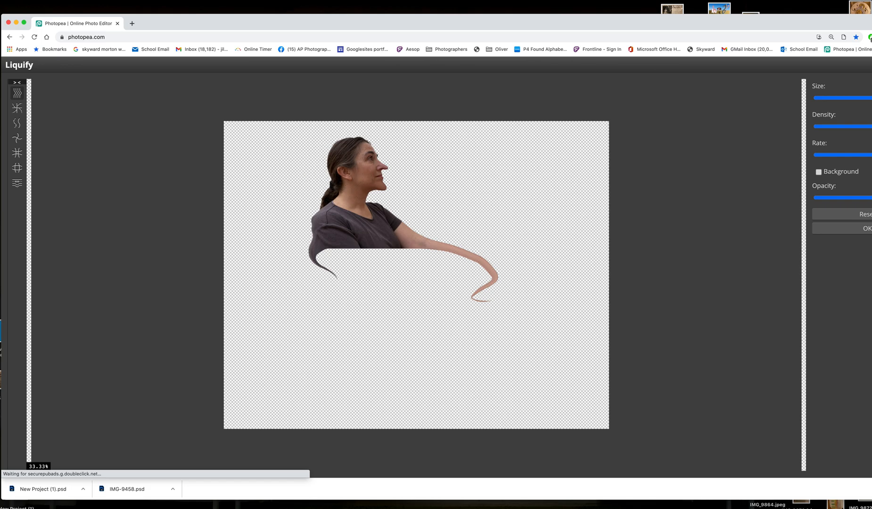
pyautogui.press('[')
pyautogui.press('super+equal')
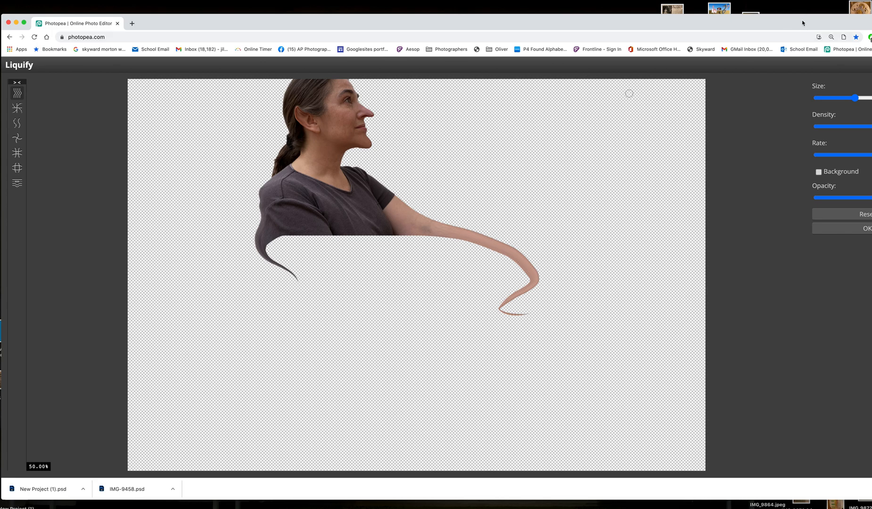
pyautogui.moveTo(803, 23); pyautogui.dragTo(786, 24)
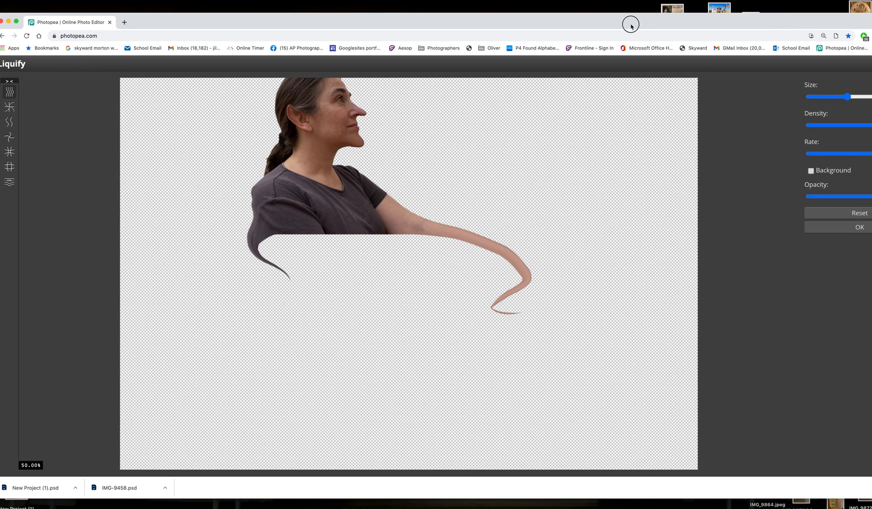
pyautogui.moveTo(631, 27); pyautogui.dragTo(650, 25)
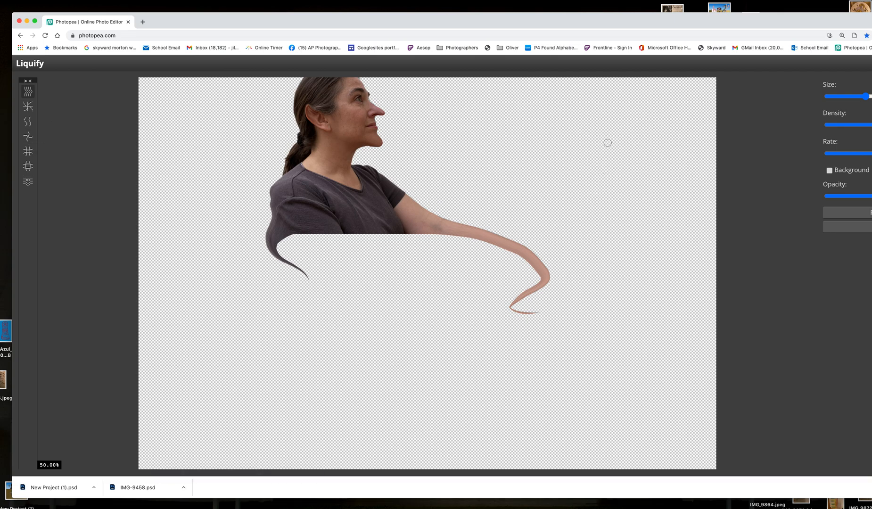
pyautogui.scroll(2, 608, 142)
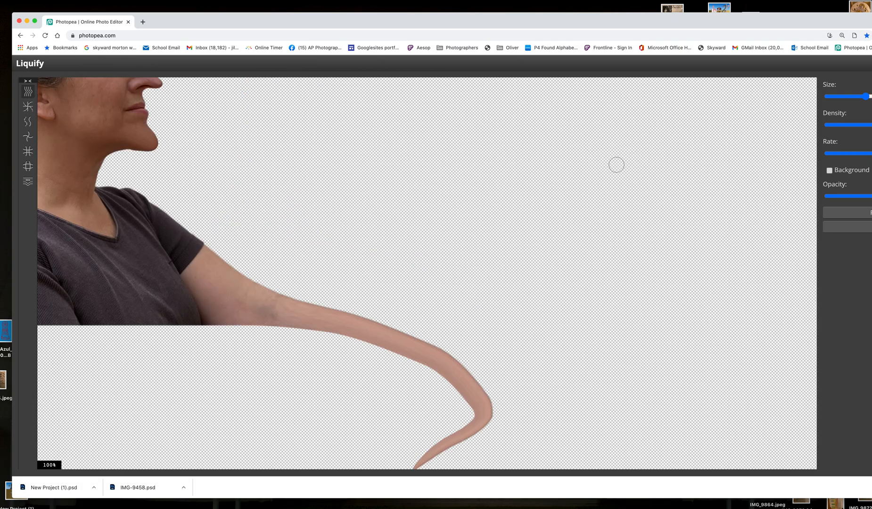
pyautogui.scroll(-2, 616, 166)
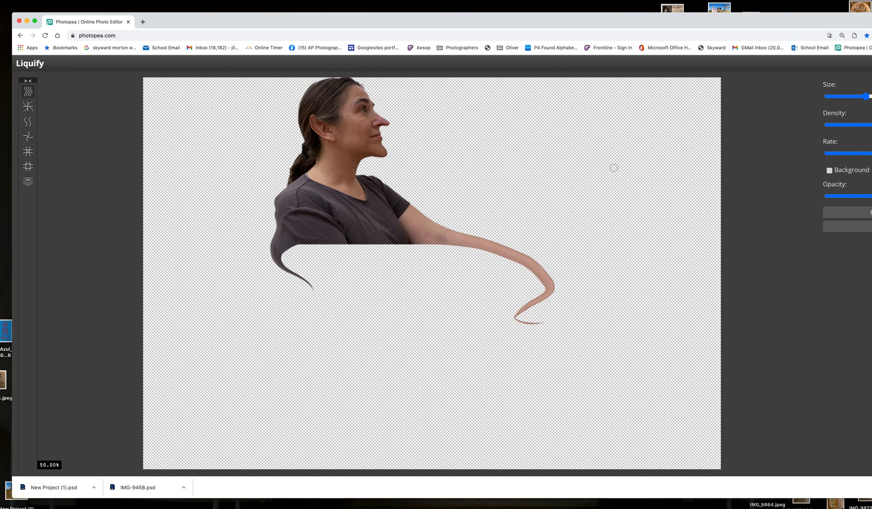
pyautogui.scroll(-1, 613, 168)
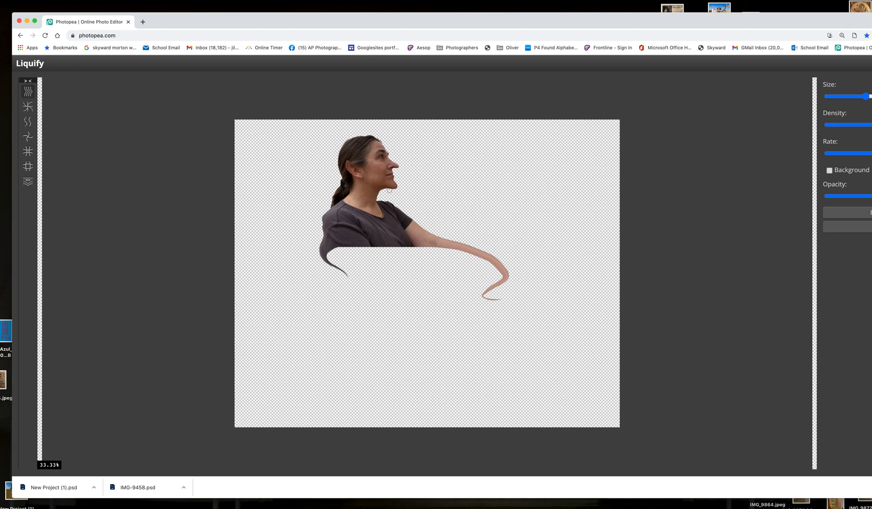
# Enlarge the Liquify brush and distort the woman's lower face with the twirl tool
pyautogui.press(']')
pyautogui.press(']')
pyautogui.press(']')
pyautogui.press(']')
pyautogui.press(']')
pyautogui.press(']')
pyautogui.press(']')
pyautogui.press(']')
pyautogui.click(28, 137)
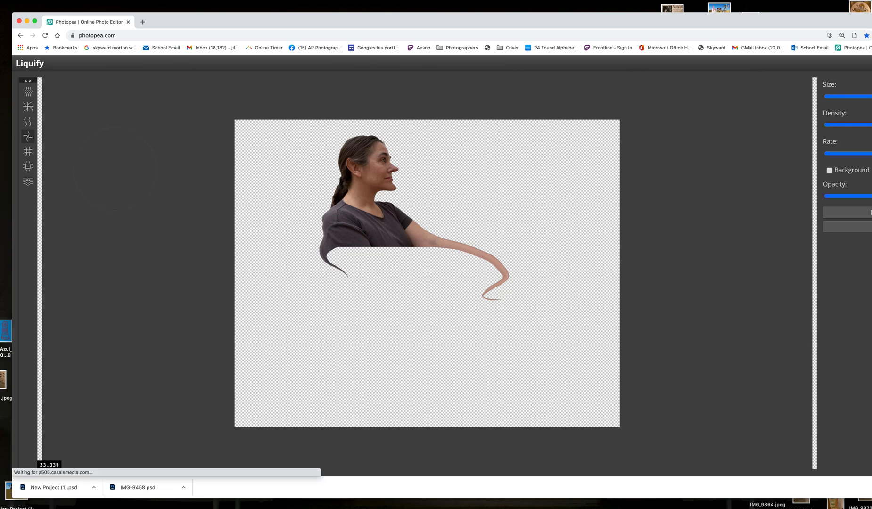
# Choose the inward-pulling Liquify tool and reduce its brush size for work on the woman's face
pyautogui.click(28, 151)
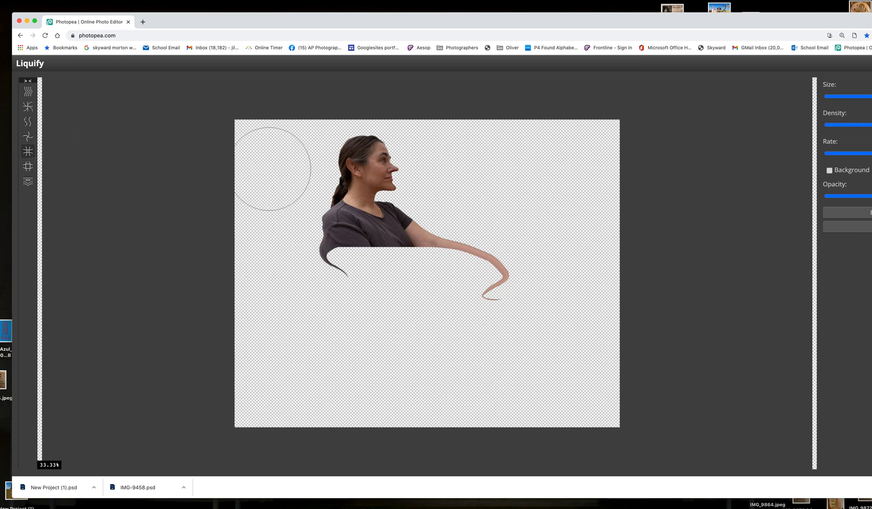
pyautogui.press('[')
pyautogui.press('[')
pyautogui.press('[')
pyautogui.press('[')
pyautogui.press('[')
pyautogui.press('[')
pyautogui.press('[')
pyautogui.press('[')
pyautogui.press('super+equal')
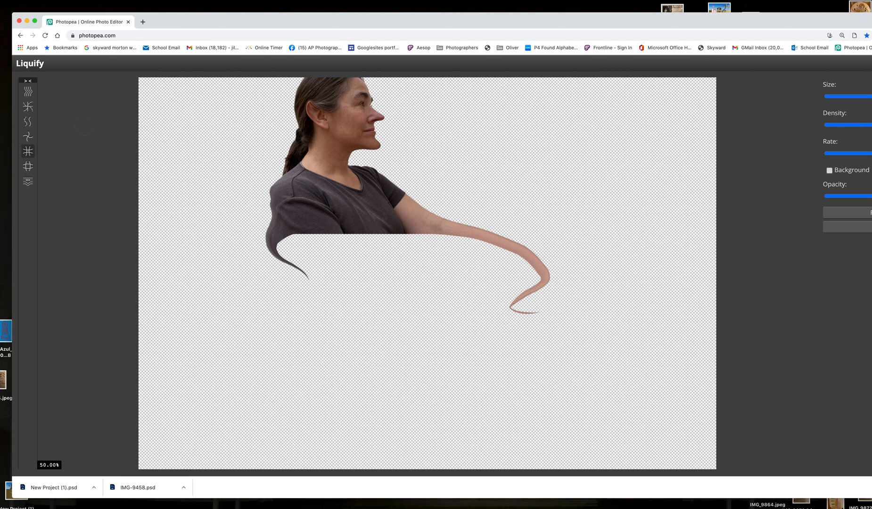
# Expand the woman's head with the Blow tool at brush size 1400, and apply the Liquify distortions
pyautogui.click(28, 168)
pyautogui.scroll(3, 342, 105)
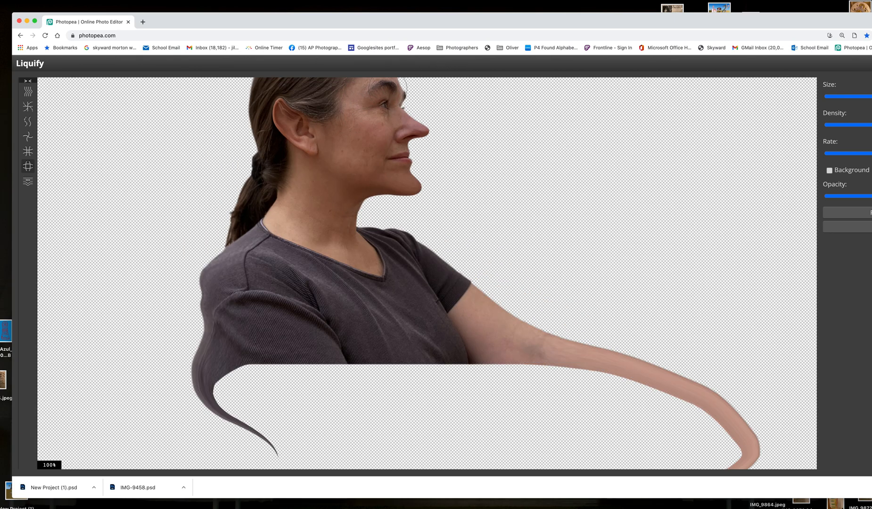
pyautogui.scroll(-3, 380, 128)
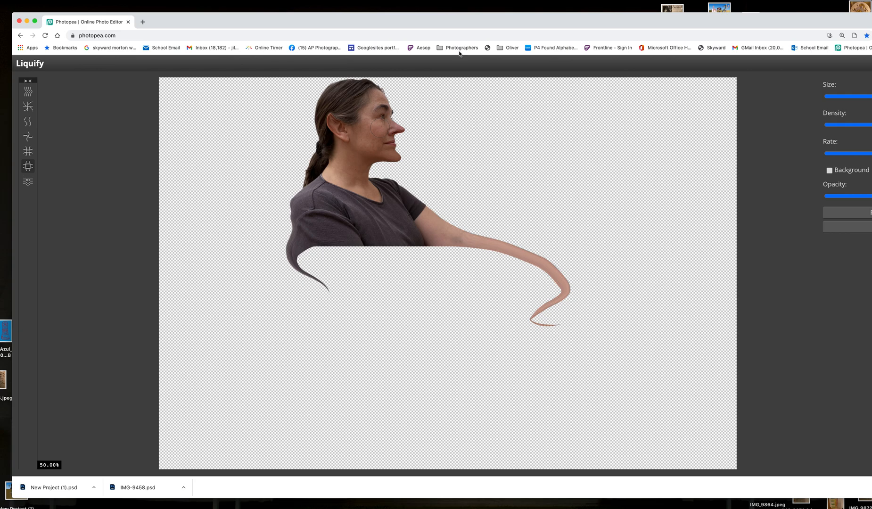
pyautogui.scroll(-1, 379, 133)
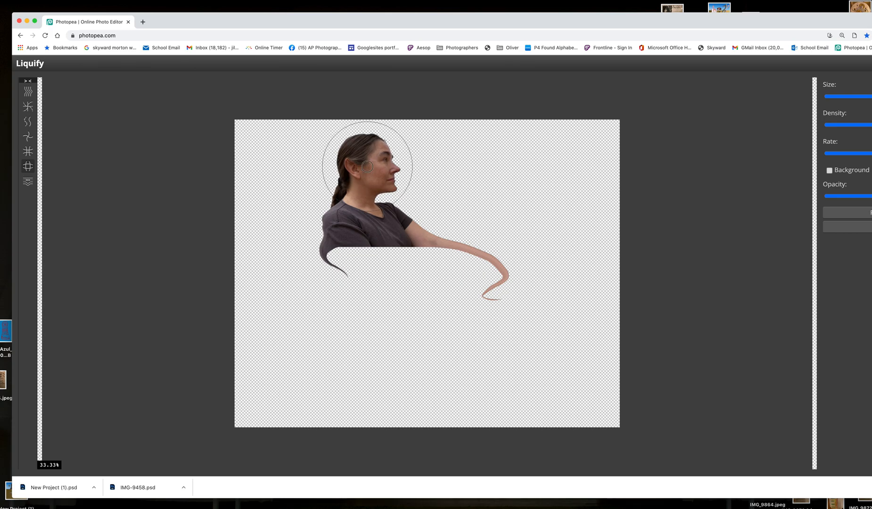
pyautogui.moveTo(598, 17); pyautogui.dragTo(515, 22)
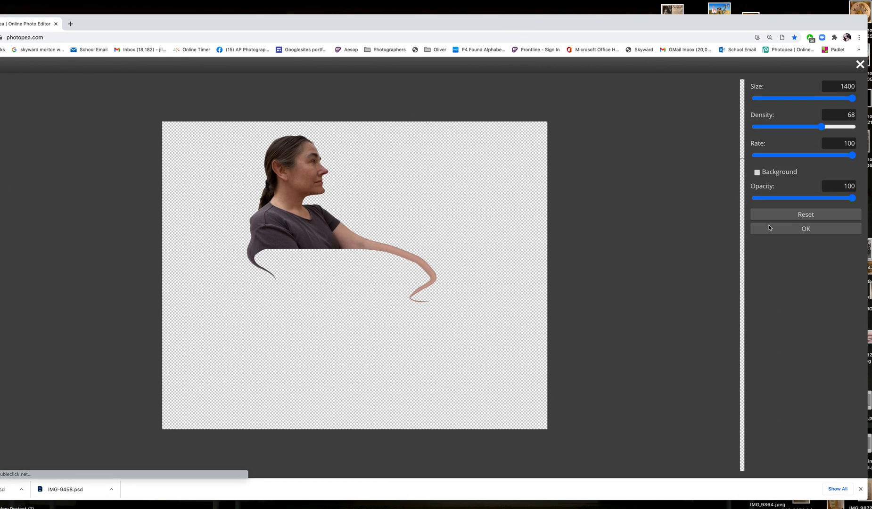
pyautogui.click(785, 231)
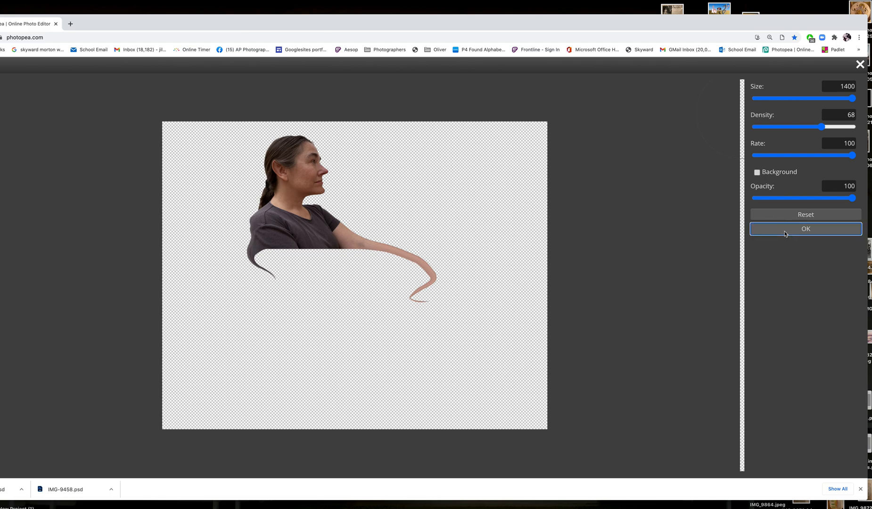
pyautogui.click(785, 233)
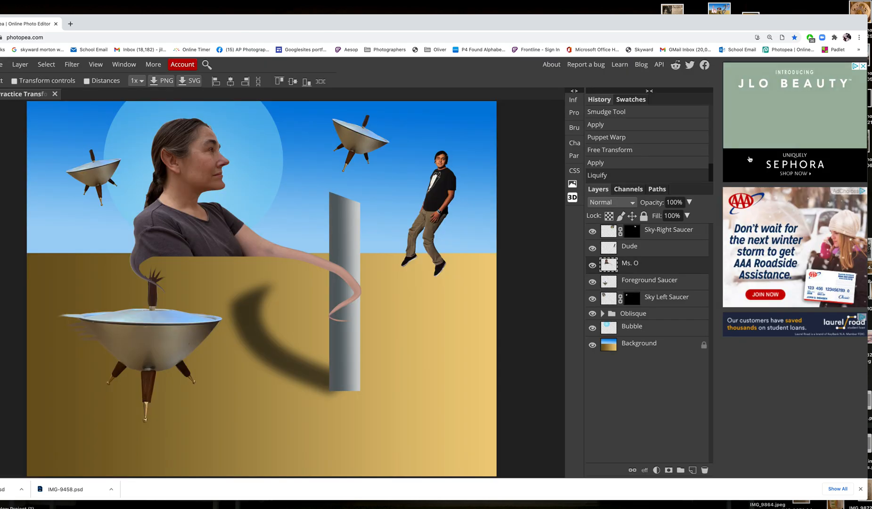
# Reorder the woman's layer beneath the Oblisque group so her arm passes behind the pillar
pyautogui.moveTo(494, 25); pyautogui.dragTo(575, 21)
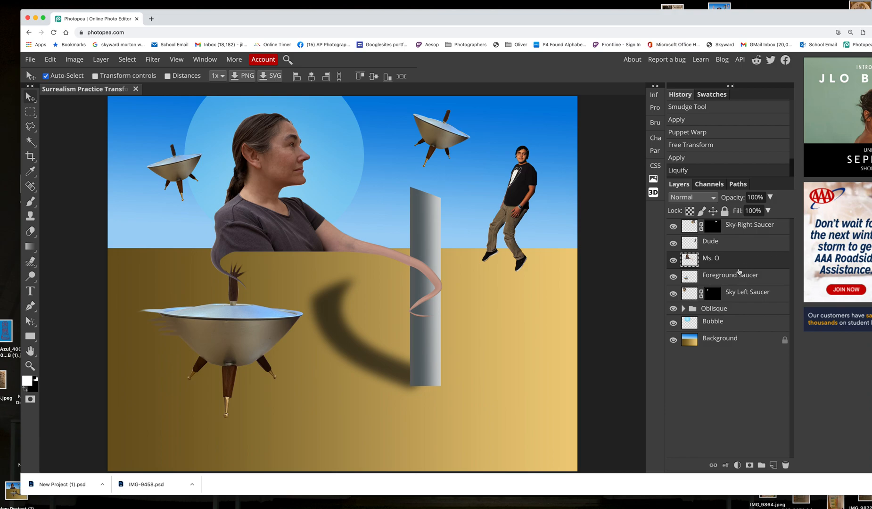
pyautogui.moveTo(734, 258); pyautogui.dragTo(734, 315)
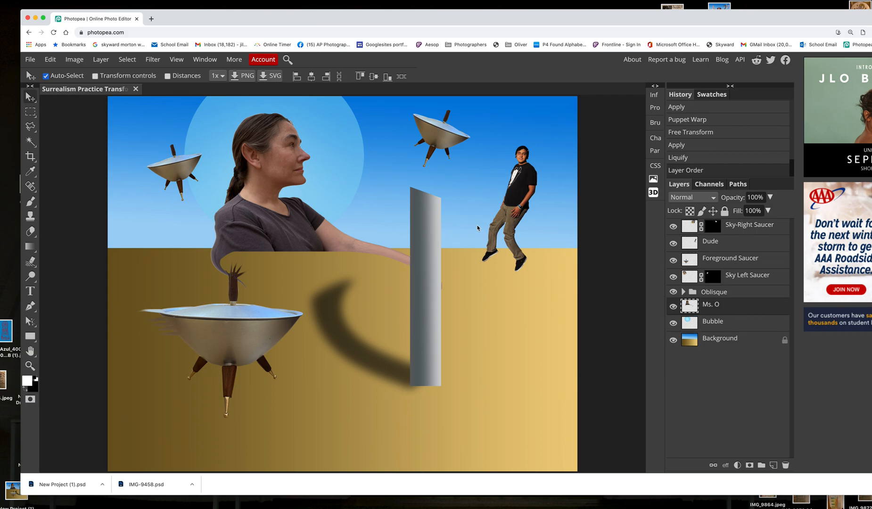
pyautogui.click(417, 254)
pyautogui.moveTo(417, 254); pyautogui.dragTo(406, 256)
pyautogui.press('super+z')
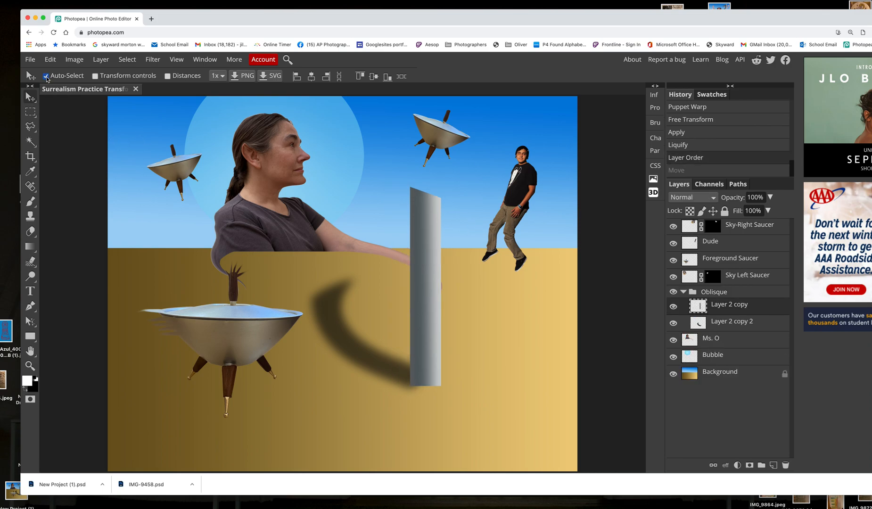
# Shift the whole Oblisque group to the left and toggle its visibility to check the woman's arm behind it
pyautogui.click(684, 293)
pyautogui.moveTo(434, 298)
pyautogui.mouseDown()
pyautogui.moveTo(397, 292)
pyautogui.moveTo(420, 303)
pyautogui.mouseUp()
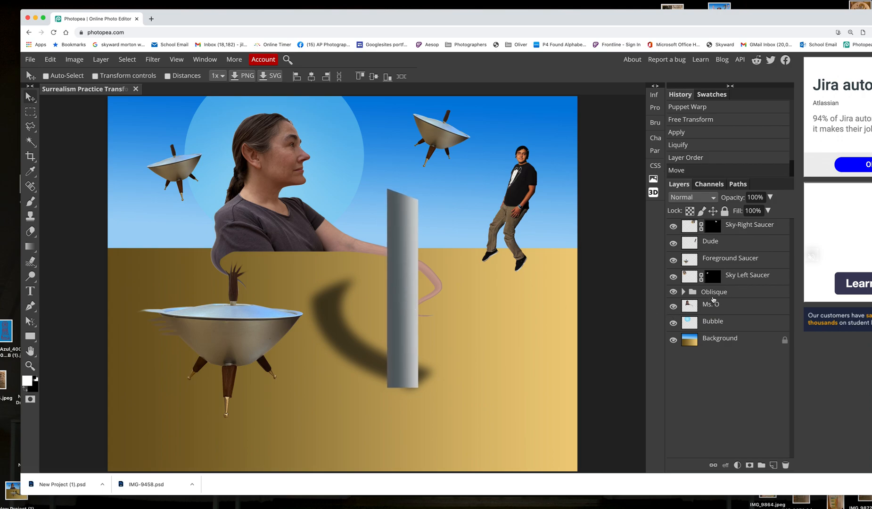
pyautogui.click(674, 292)
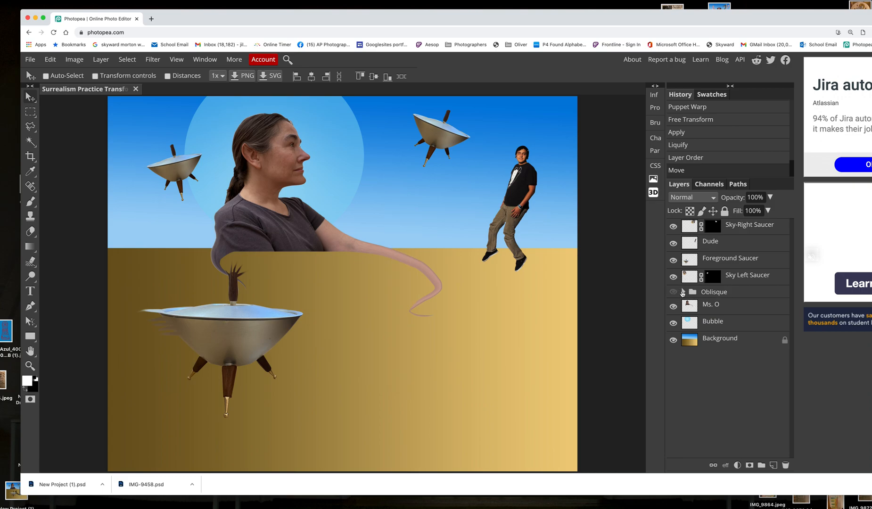
pyautogui.click(685, 293)
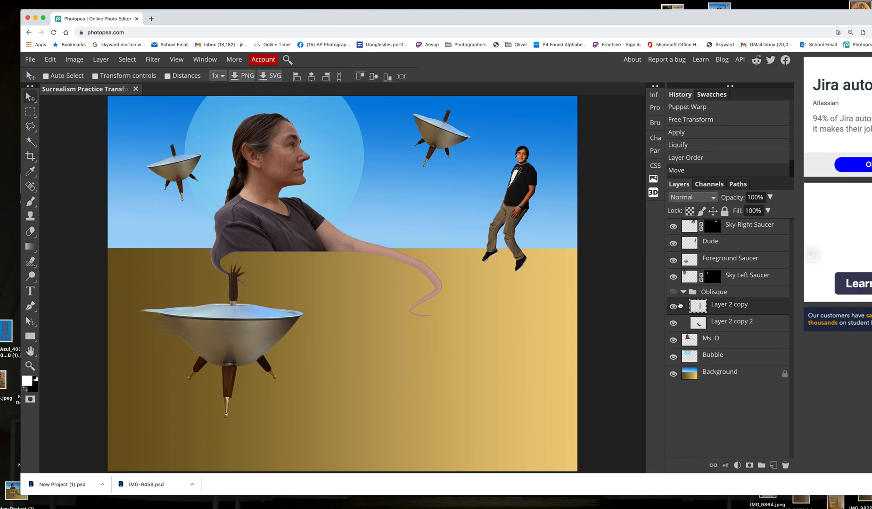
pyautogui.click(674, 292)
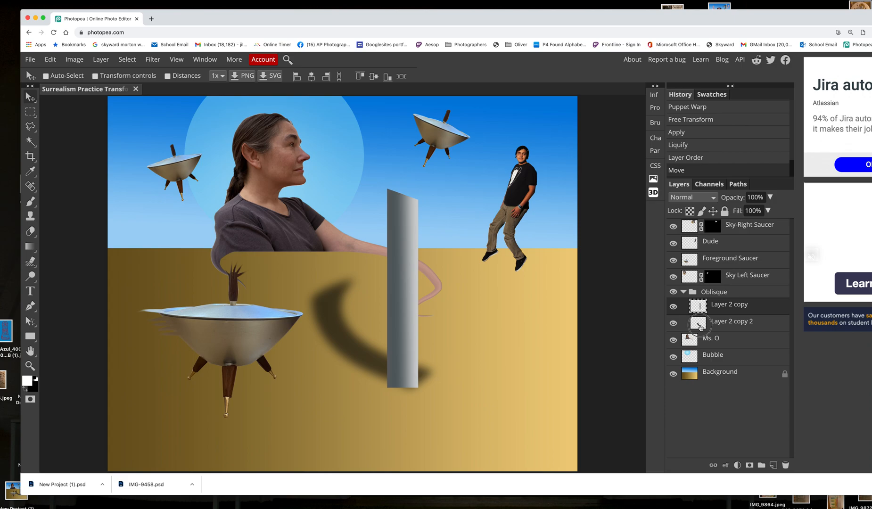
# Move the pillar (Layer 2 copy) right of the woman's curling arm and its shadow (Layer 2 copy 2) to meet the pillar's base
pyautogui.click(698, 322)
pyautogui.moveTo(361, 358); pyautogui.dragTo(350, 354)
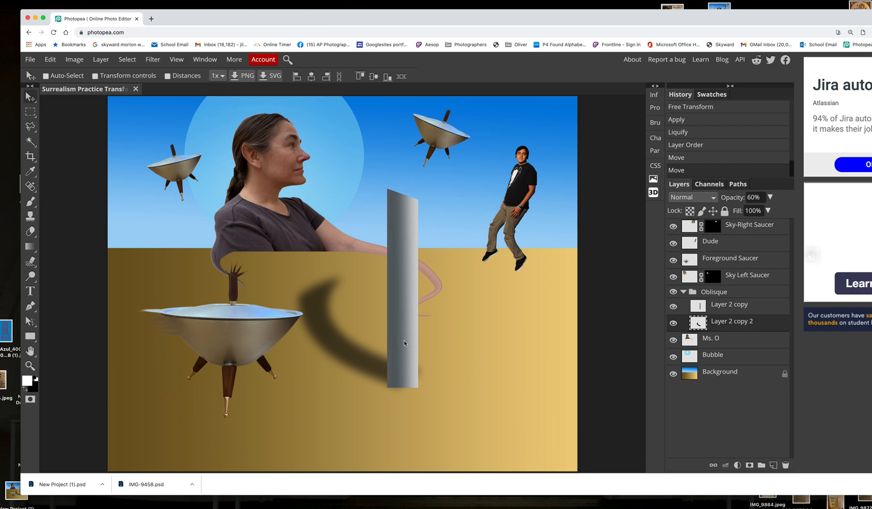
pyautogui.moveTo(405, 340); pyautogui.dragTo(432, 348)
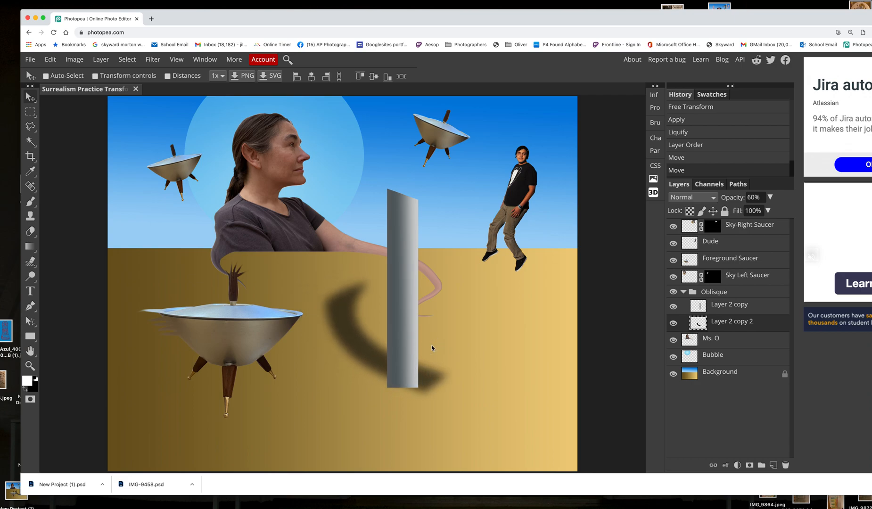
pyautogui.click(669, 304)
pyautogui.moveTo(400, 313); pyautogui.dragTo(431, 315)
pyautogui.moveTo(442, 269); pyautogui.dragTo(478, 281)
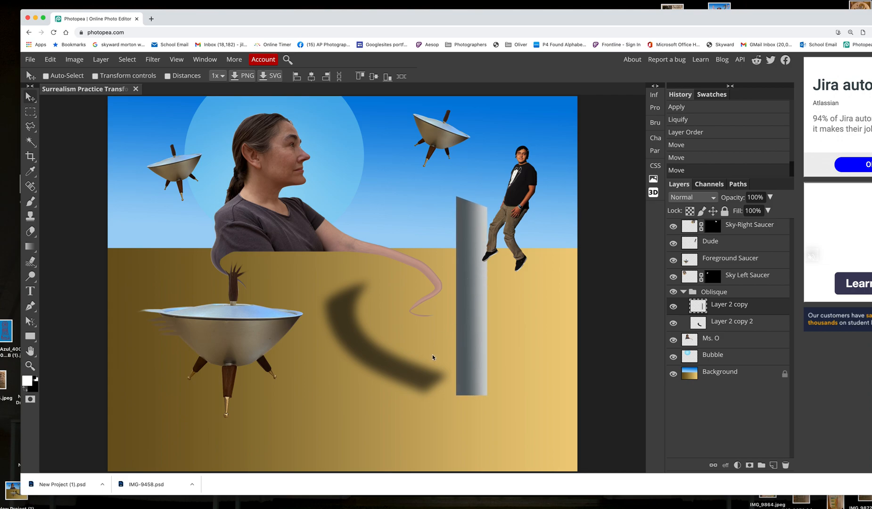
pyautogui.click(732, 323)
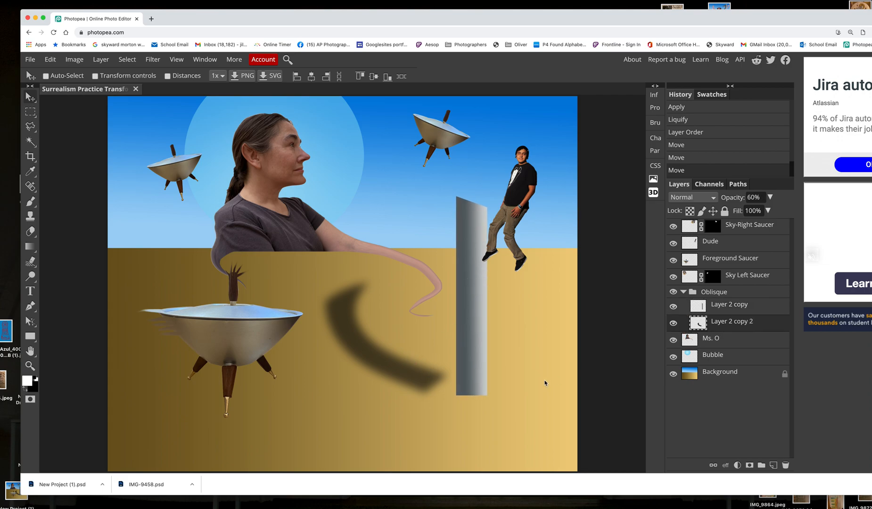
pyautogui.moveTo(423, 379); pyautogui.dragTo(453, 382)
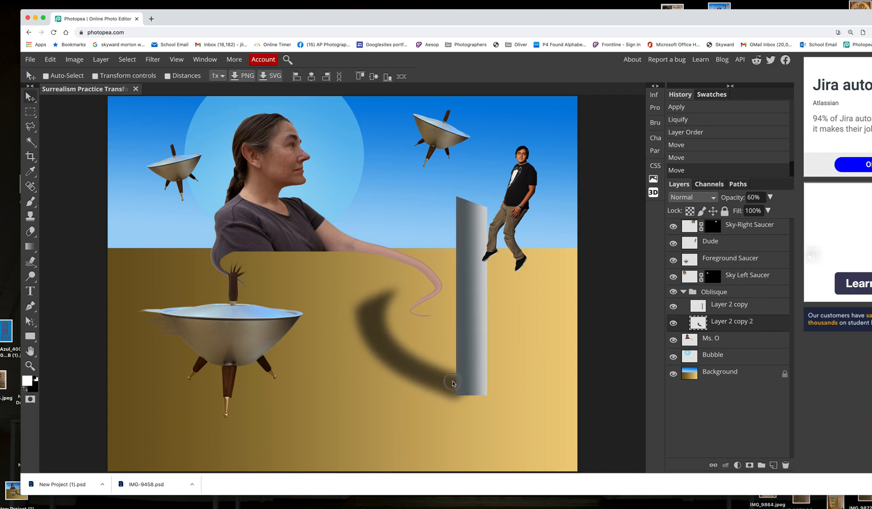
pyautogui.moveTo(525, 175); pyautogui.dragTo(527, 173)
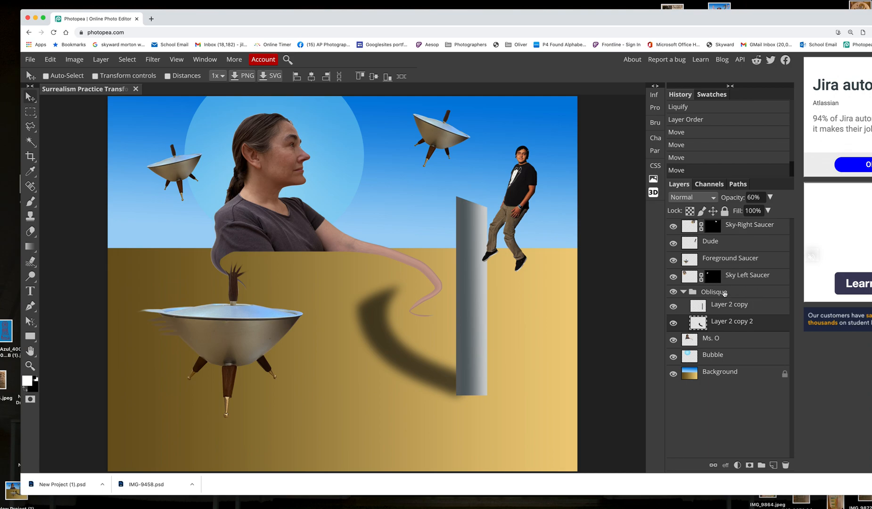
# Reorder the Dude layer between the Oblisque group and the woman's layer, and shift the man slightly up and right, clear of the pillar
pyautogui.moveTo(731, 244); pyautogui.dragTo(730, 307)
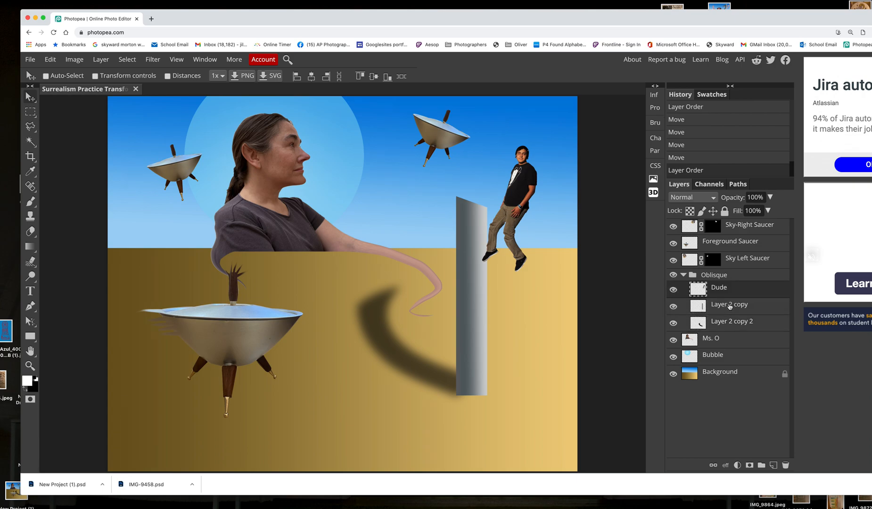
pyautogui.moveTo(735, 290); pyautogui.dragTo(734, 334)
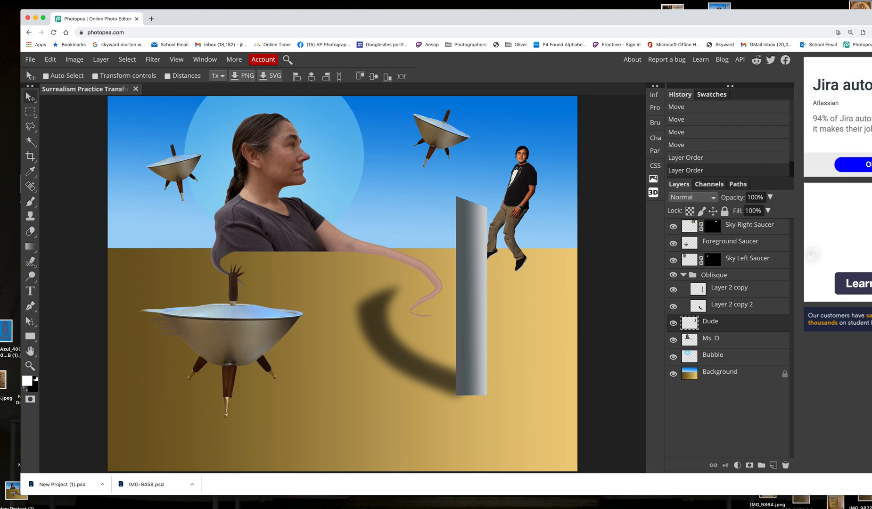
pyautogui.moveTo(517, 186); pyautogui.dragTo(531, 182)
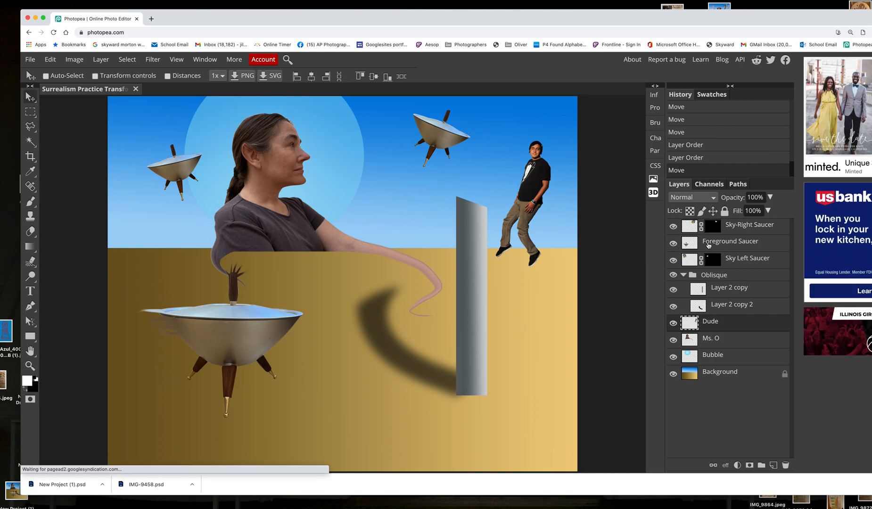
# Toggle the Foreground Saucer and Sky-Right Saucer layers off and on to identify them, and collapse the Oblisque group
pyautogui.click(674, 243)
pyautogui.click(673, 244)
pyautogui.click(674, 227)
pyautogui.click(674, 226)
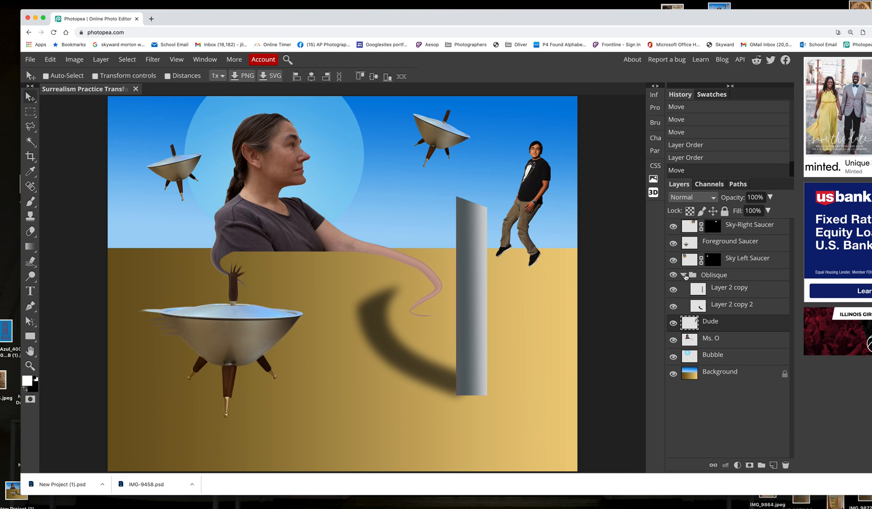
pyautogui.click(684, 275)
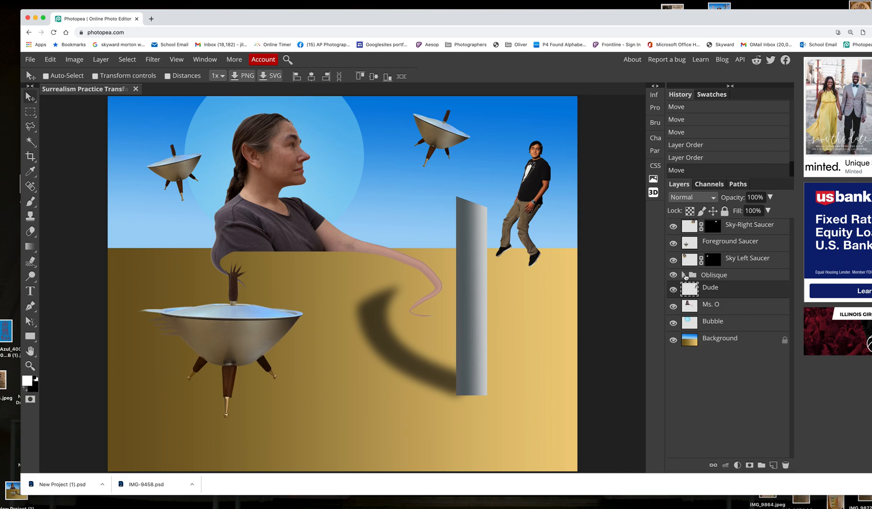
# Apply the Sky Left Saucer layer's raster mask and move that saucer down onto the sand beside the pillar's shadow
pyautogui.click(737, 261)
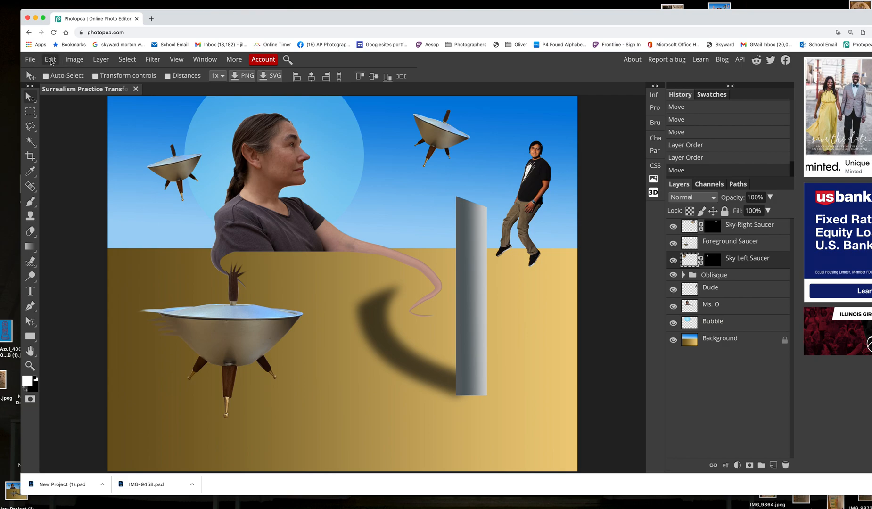
pyautogui.click(101, 60)
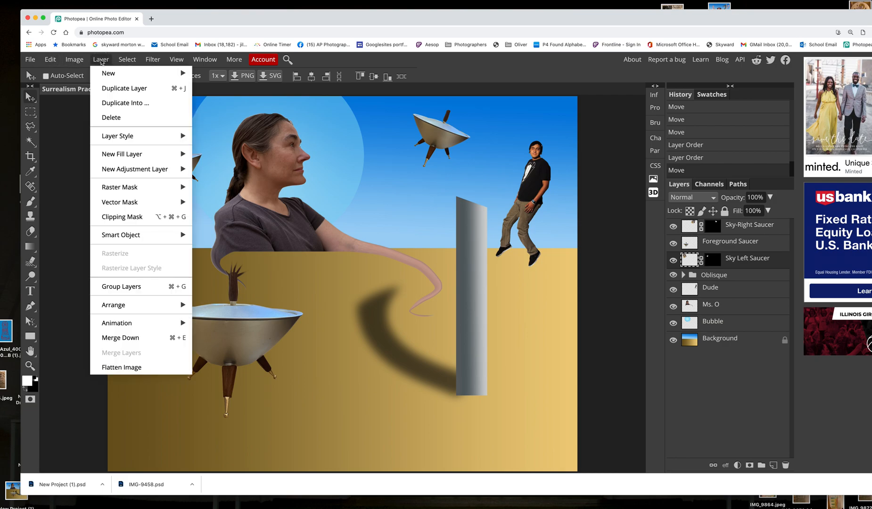
pyautogui.moveTo(143, 189)
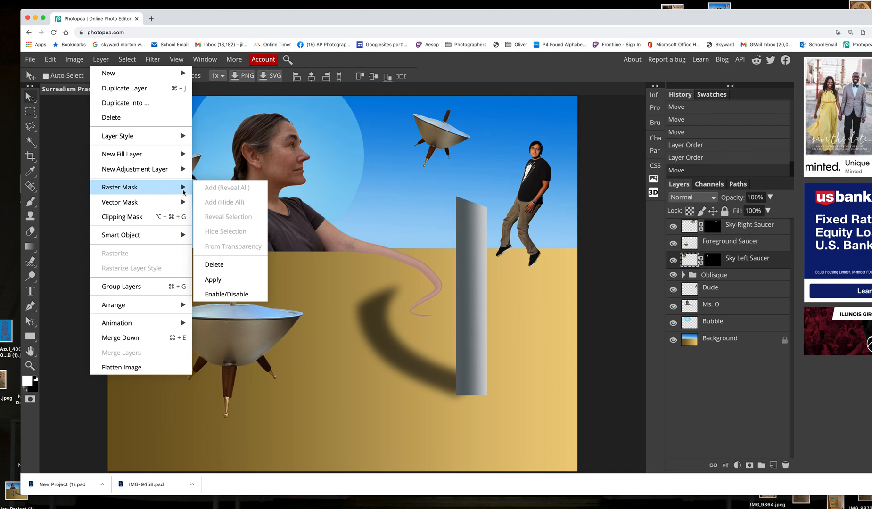
pyautogui.click(228, 279)
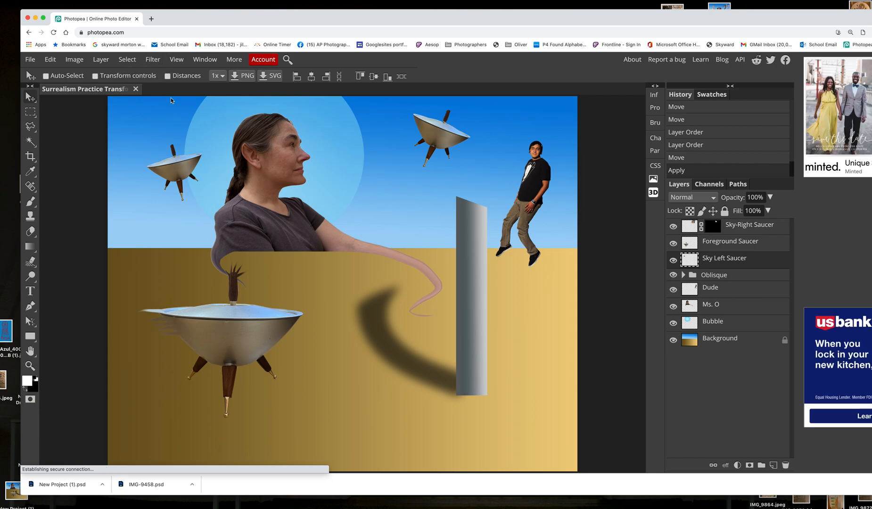
pyautogui.moveTo(186, 158); pyautogui.dragTo(319, 259)
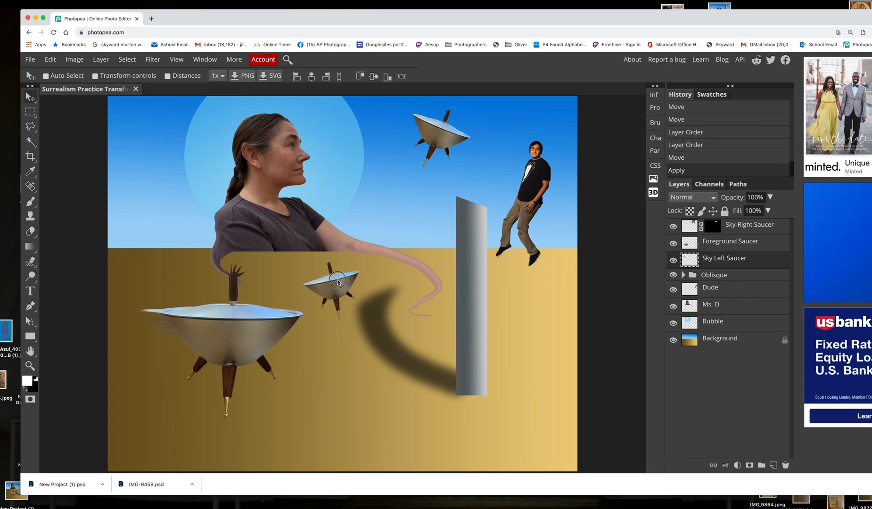
pyautogui.click(153, 59)
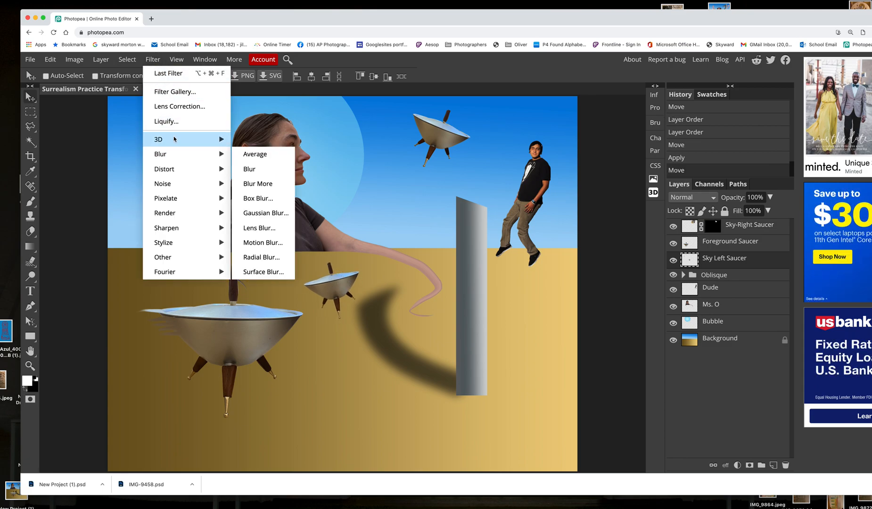
pyautogui.moveTo(174, 139)
pyautogui.moveTo(183, 158)
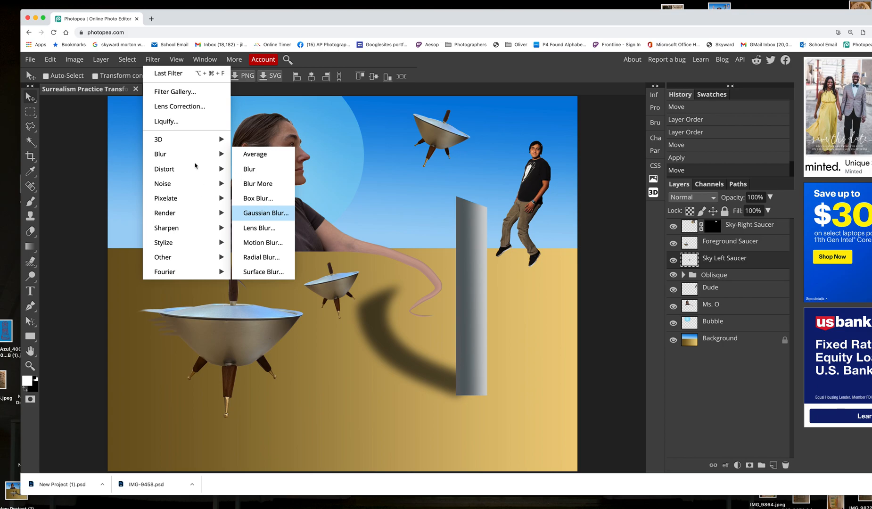
pyautogui.click(264, 212)
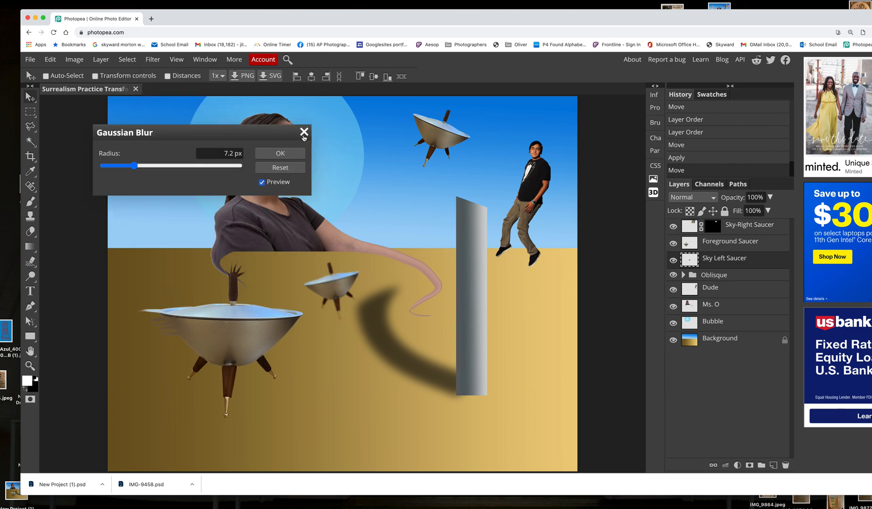
pyautogui.click(305, 134)
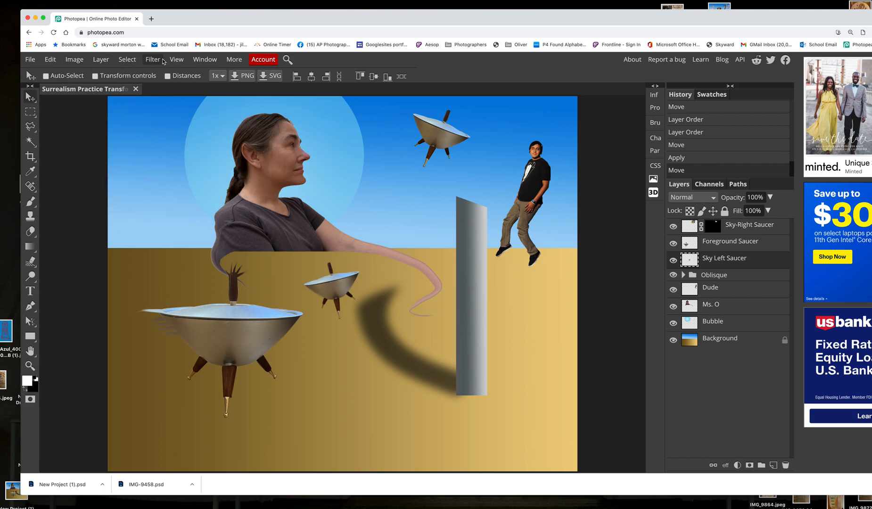
# Apply a Motion Blur with angle -150° and distance 52 px to the Sky Left Saucer, and move it back to the upper-left sky
pyautogui.click(151, 59)
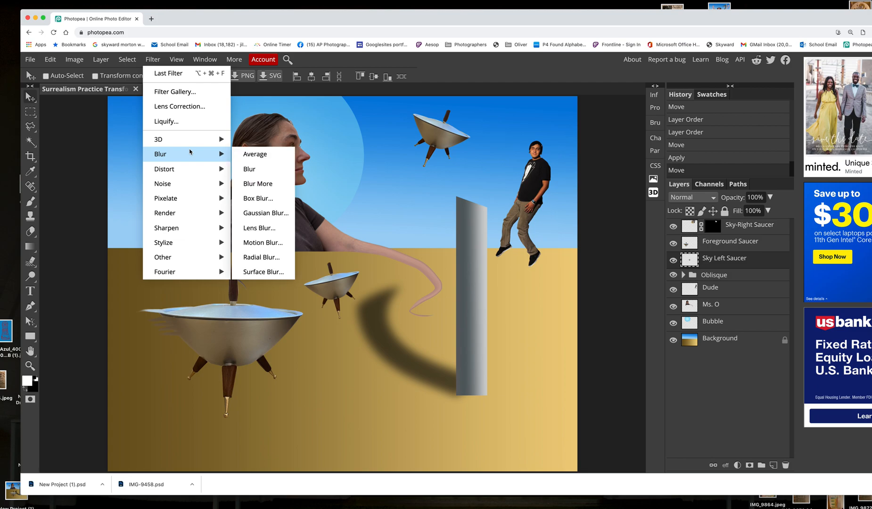
pyautogui.click(281, 243)
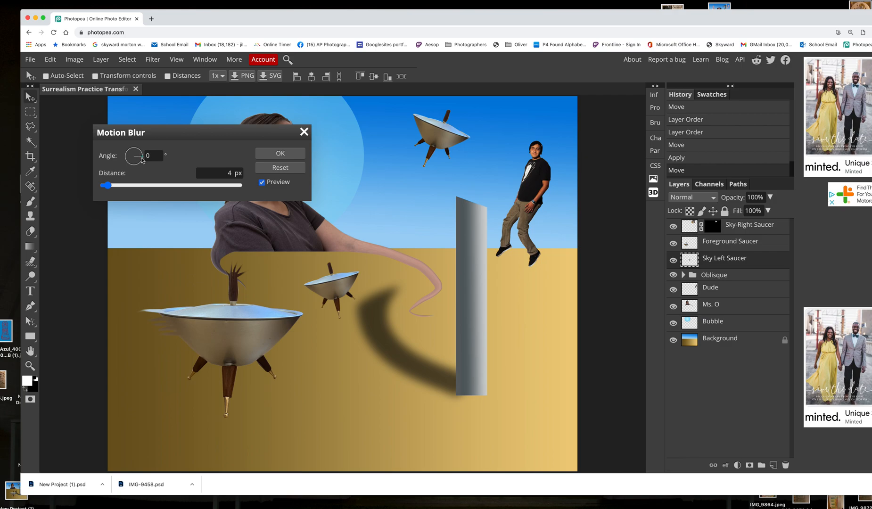
pyautogui.moveTo(143, 157); pyautogui.dragTo(111, 172)
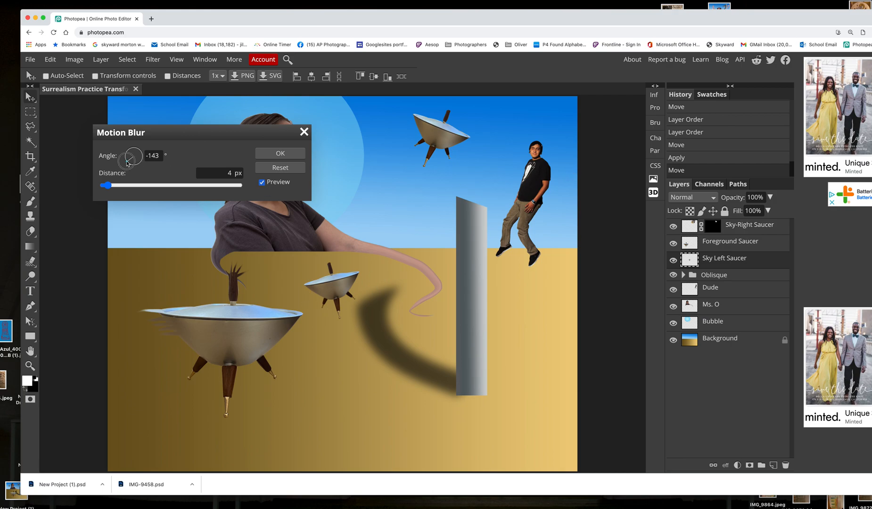
pyautogui.moveTo(126, 162); pyautogui.dragTo(125, 160)
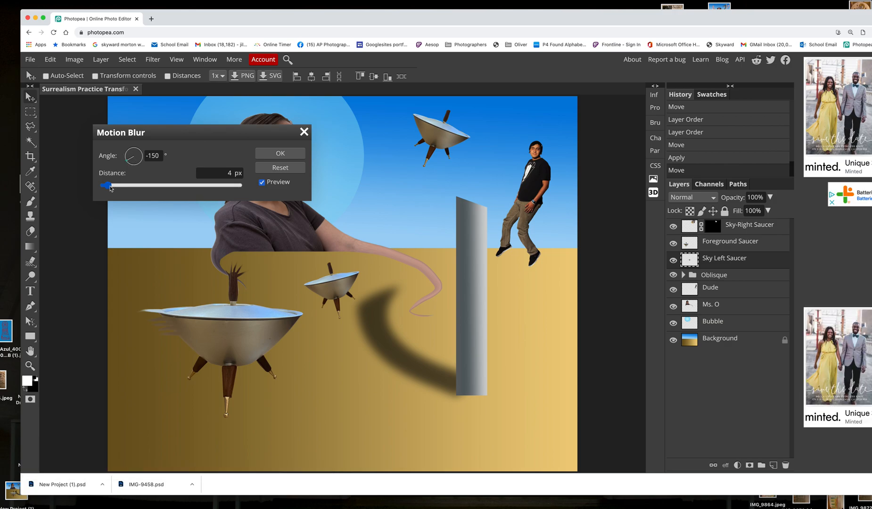
pyautogui.moveTo(131, 187); pyautogui.dragTo(153, 186)
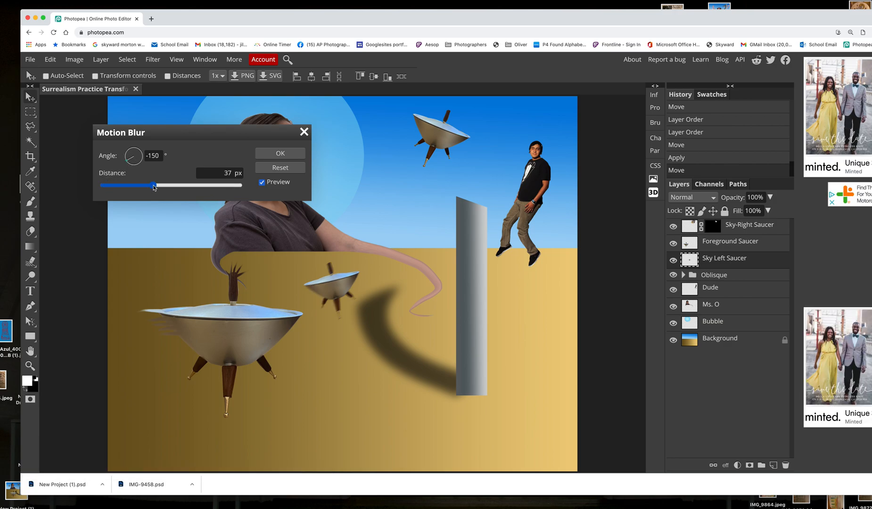
pyautogui.click(178, 186)
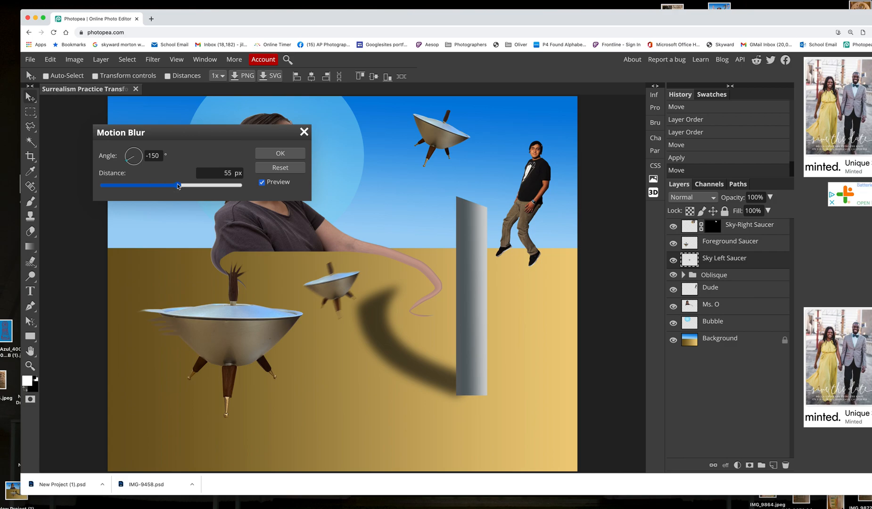
pyautogui.click(207, 186)
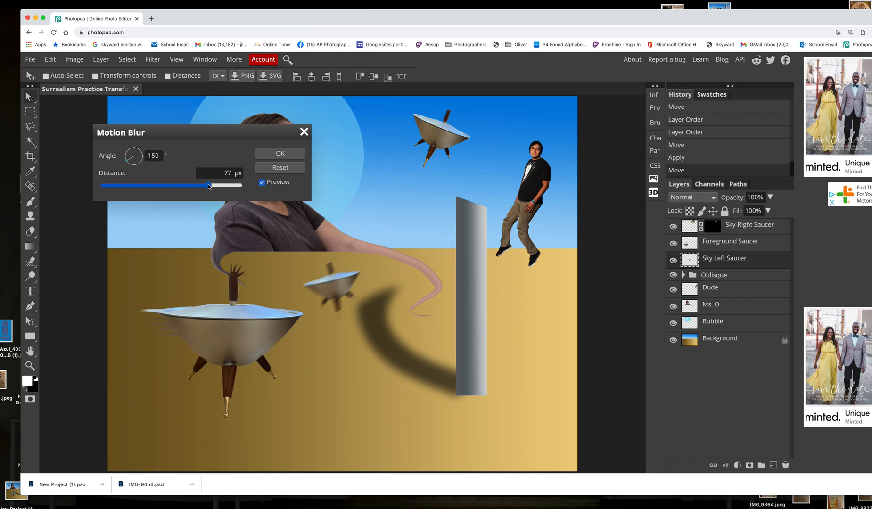
pyautogui.click(228, 186)
pyautogui.click(174, 186)
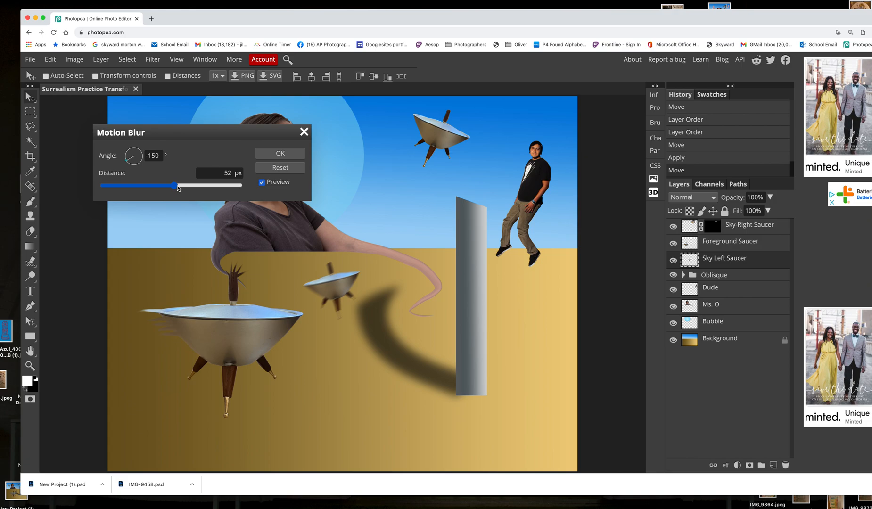
pyautogui.click(280, 153)
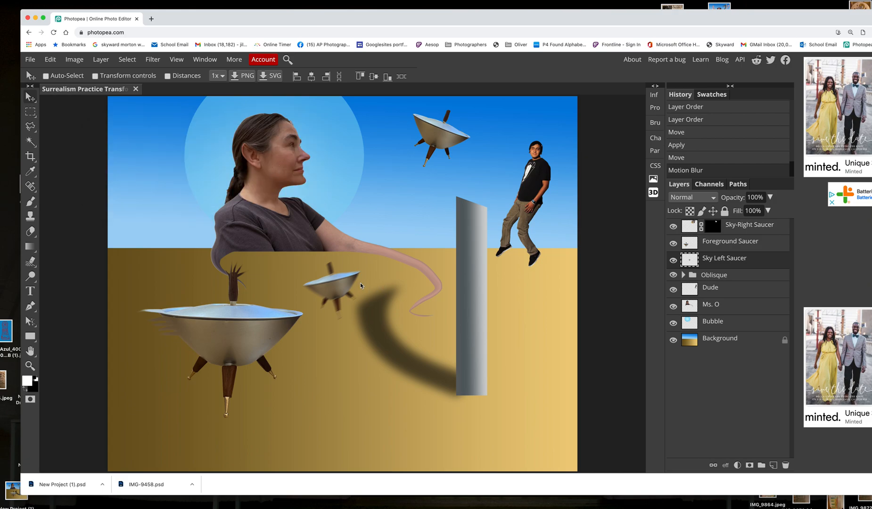
pyautogui.moveTo(347, 287); pyautogui.dragTo(180, 154)
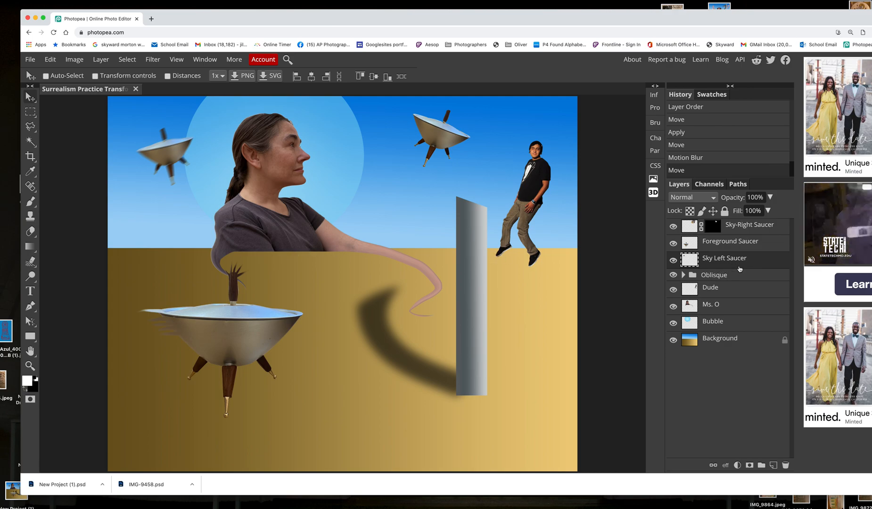
# Try a Radial Blur in Spin mode with amount 10 on the Sky-Right Saucer layer, and undo it
pyautogui.click(753, 227)
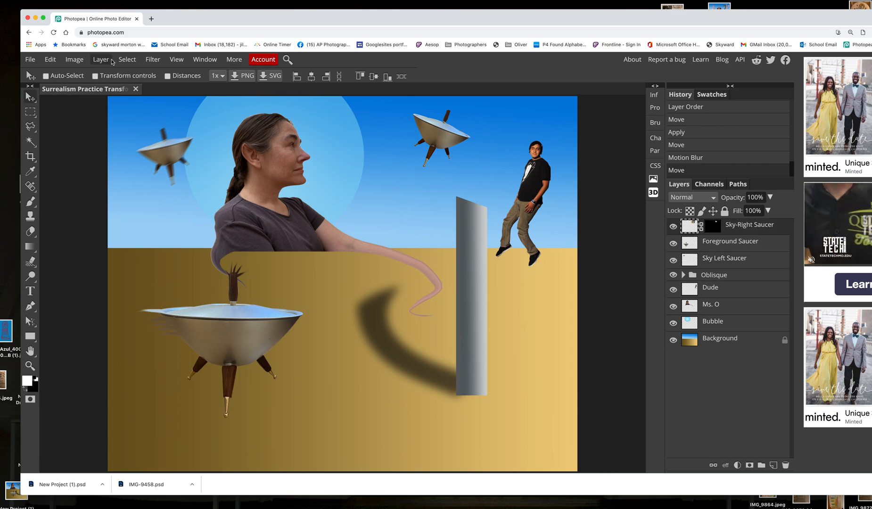
pyautogui.click(154, 59)
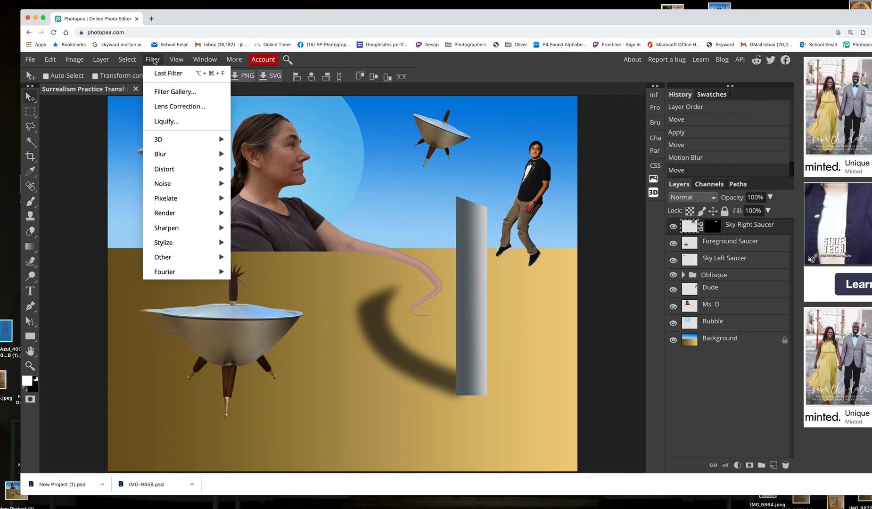
pyautogui.moveTo(204, 155)
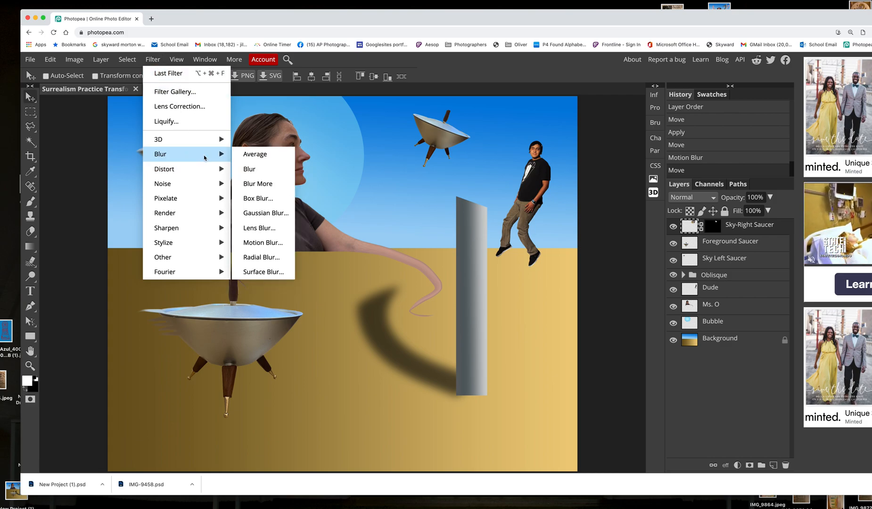
pyautogui.click(281, 258)
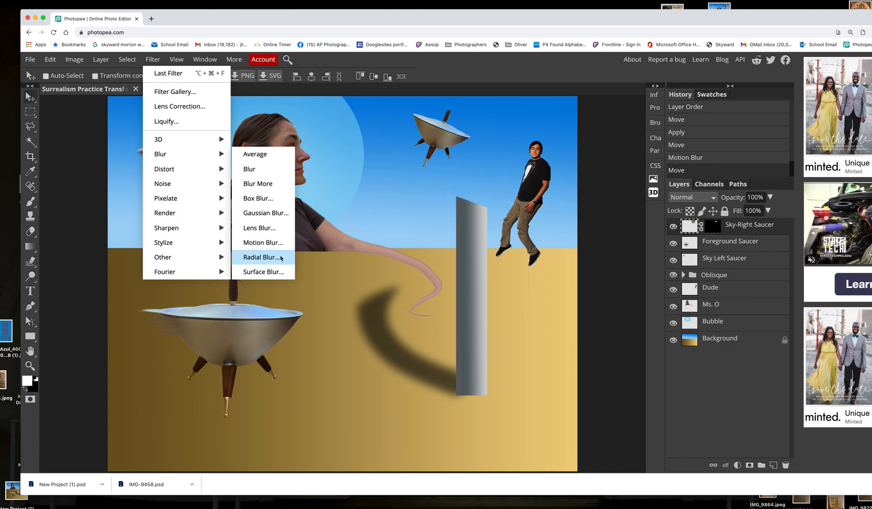
pyautogui.click(259, 258)
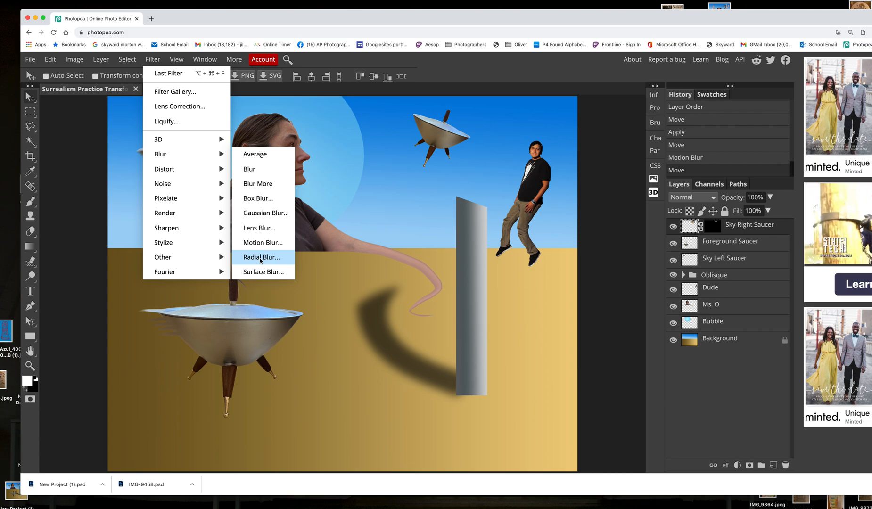
pyautogui.click(260, 259)
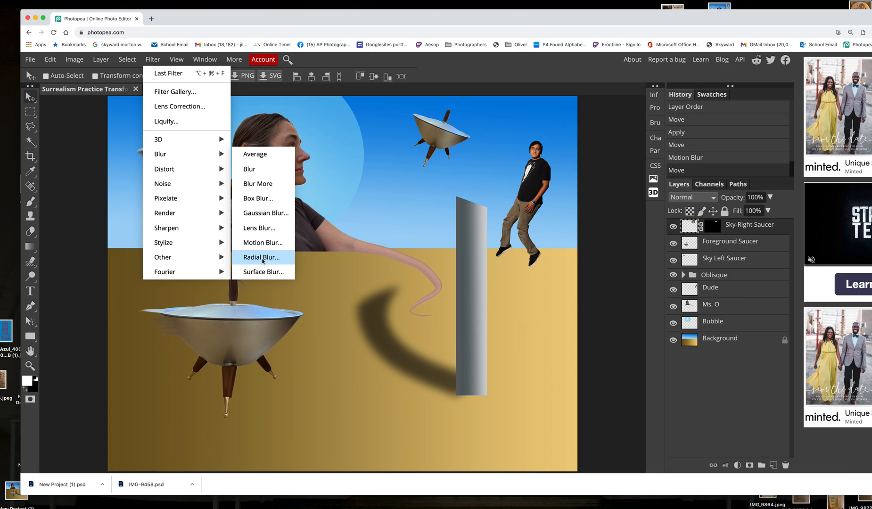
pyautogui.click(262, 259)
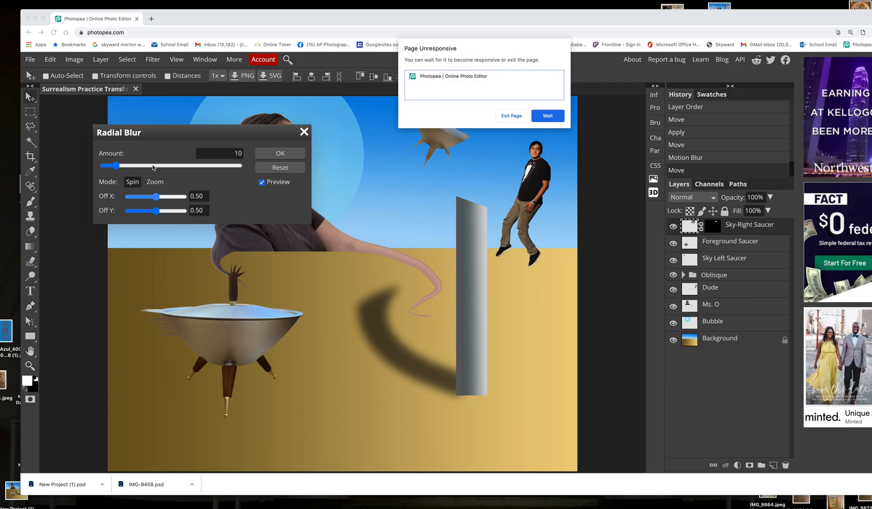
pyautogui.click(546, 117)
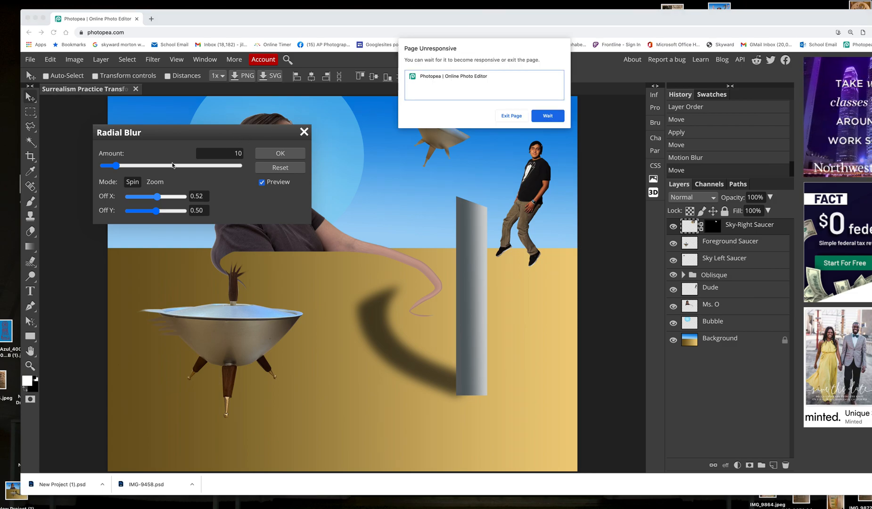
pyautogui.click(548, 116)
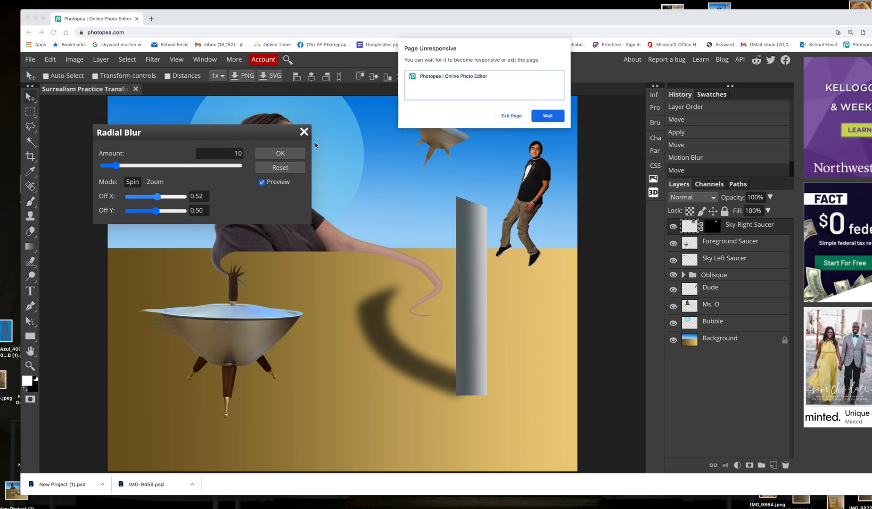
pyautogui.click(545, 117)
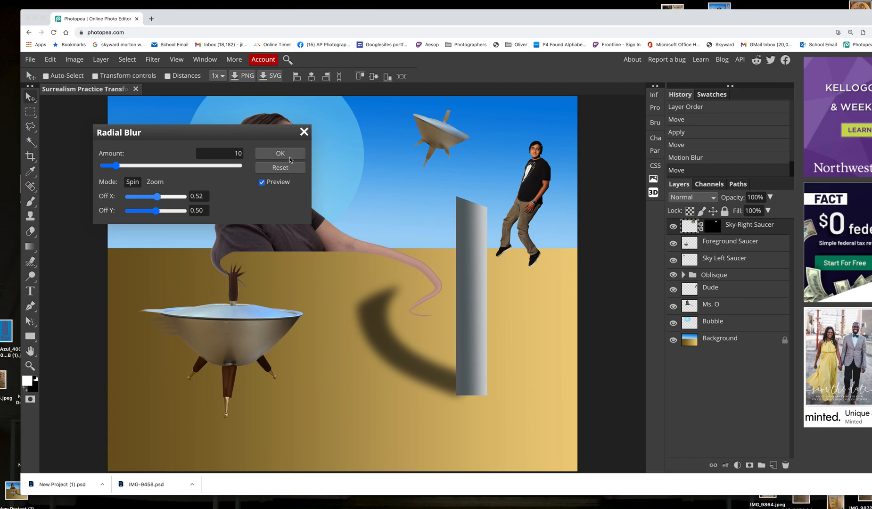
pyautogui.click(548, 116)
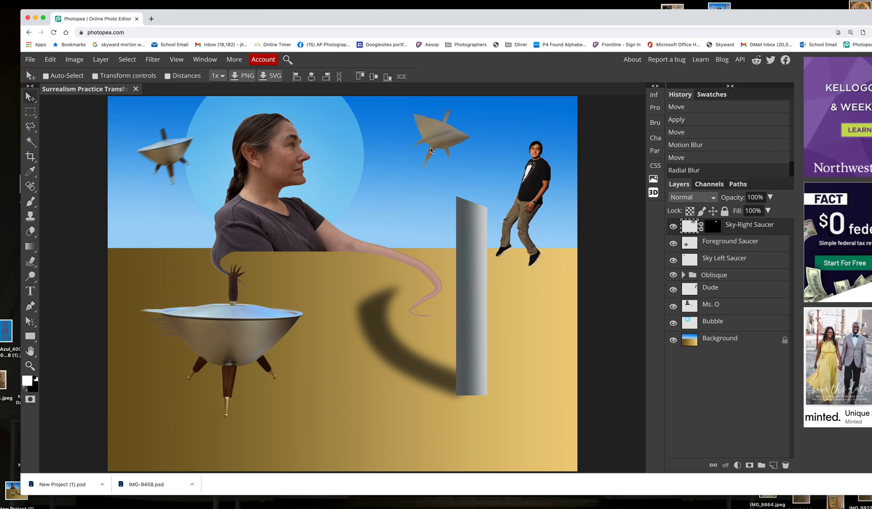
pyautogui.press('super')
pyautogui.press('super+z')
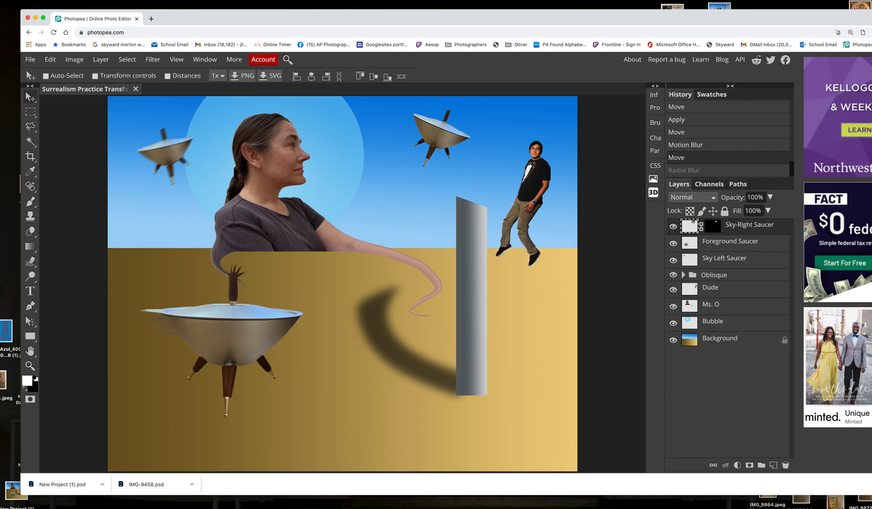
# Open the Filter Gallery for the Ms. O layer and bring the woman's whole head into the preview
pyautogui.click(738, 306)
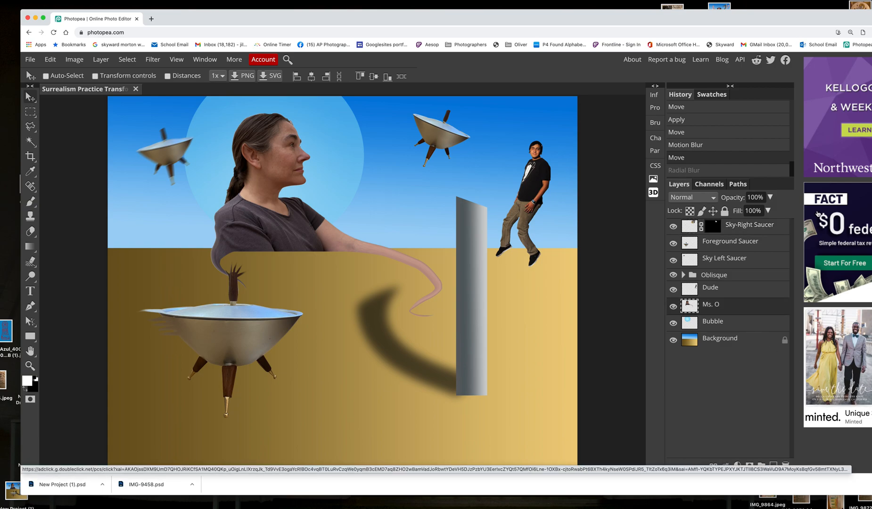
pyautogui.click(154, 60)
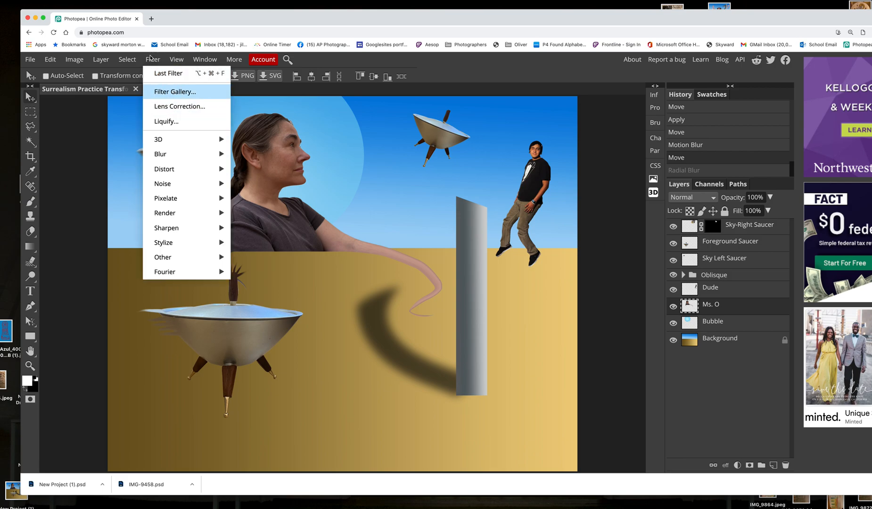
pyautogui.click(171, 93)
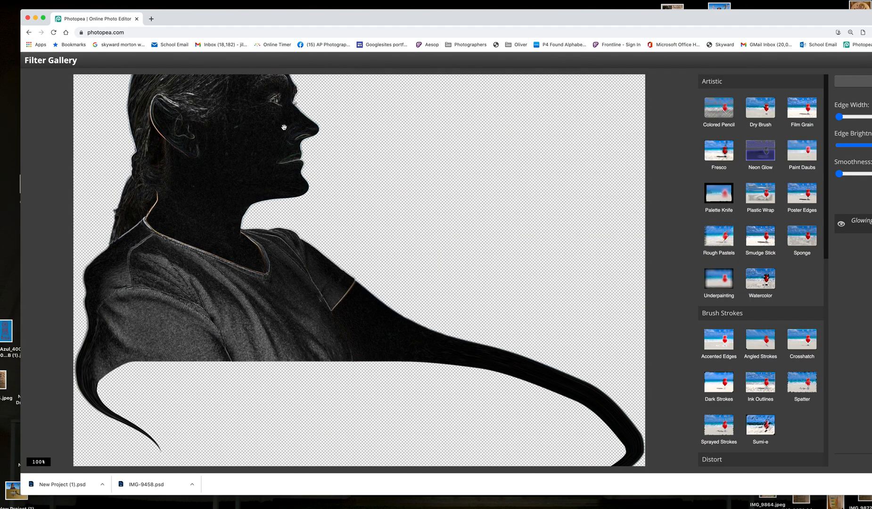
pyautogui.moveTo(282, 128); pyautogui.dragTo(292, 191)
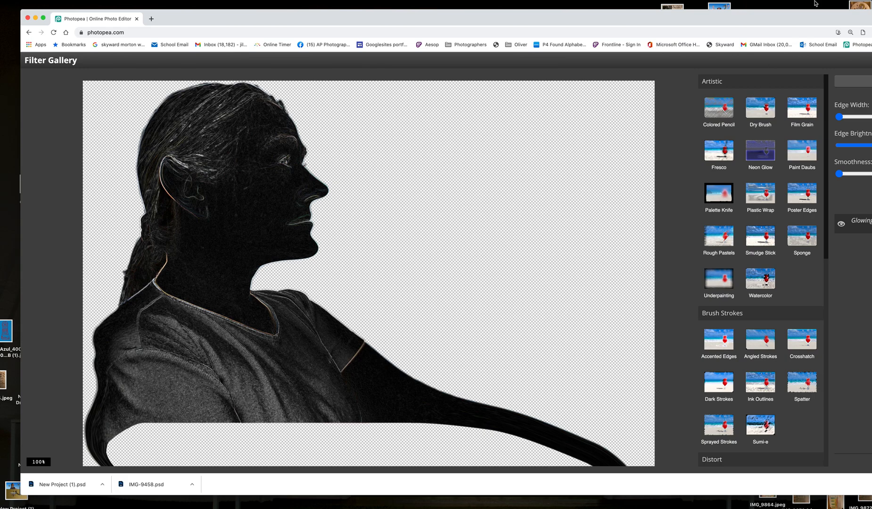
pyautogui.moveTo(779, 21); pyautogui.dragTo(756, 9)
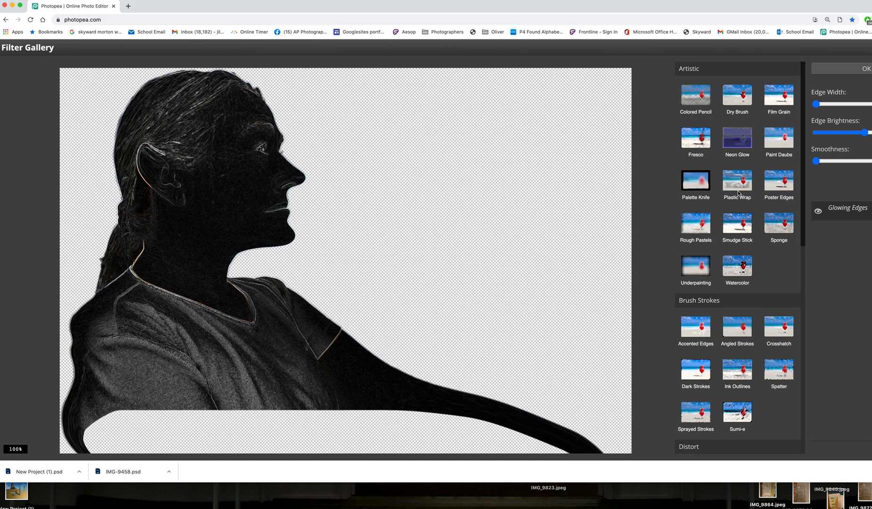
# Try the Colored Pencil filter on the Ms. O layer with Stroke Width 15, Stroke Pressure 3 and Paper Brightness 24
pyautogui.scroll(-1, 739, 194)
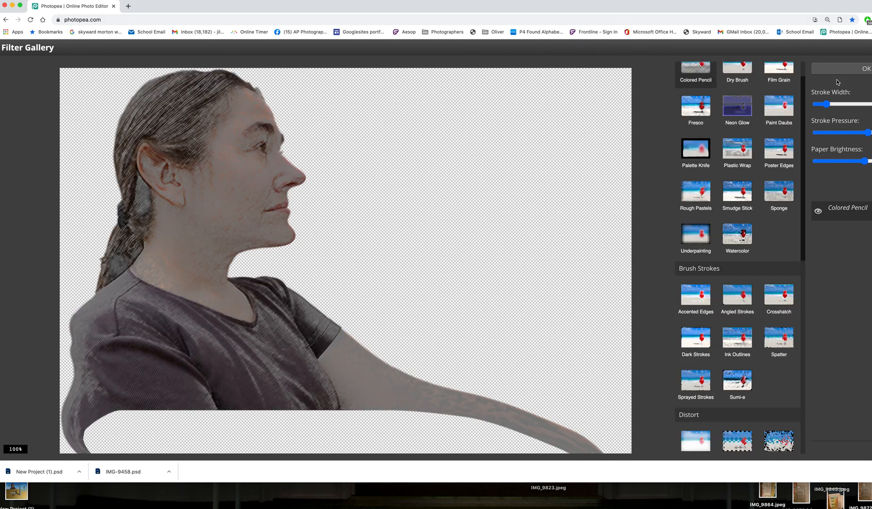
pyautogui.moveTo(790, 9); pyautogui.dragTo(699, 18)
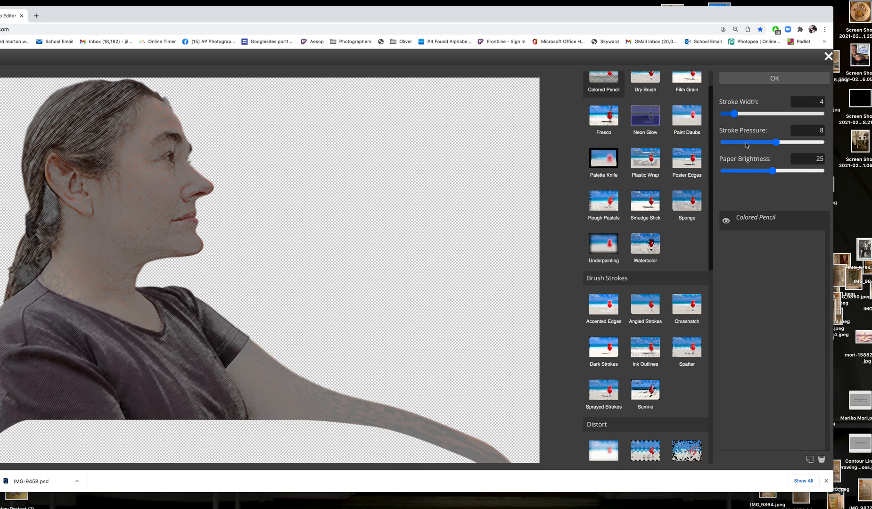
pyautogui.moveTo(735, 114); pyautogui.dragTo(772, 114)
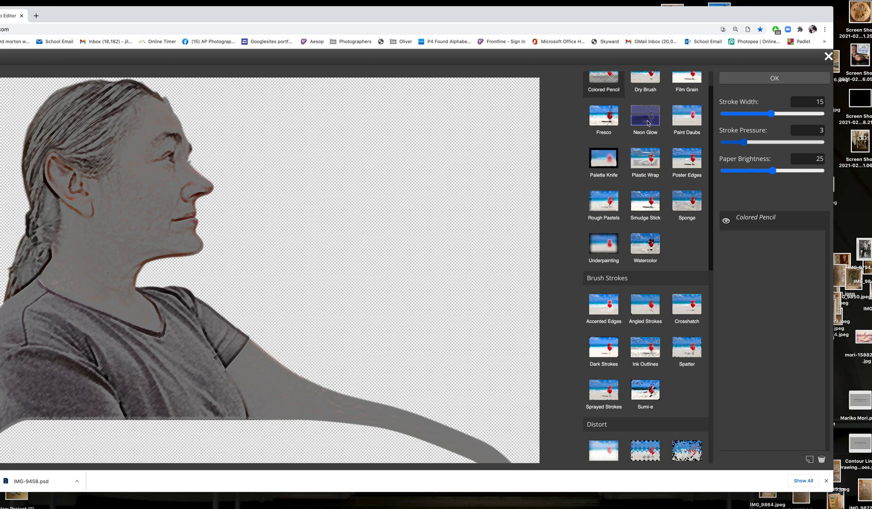
pyautogui.moveTo(773, 171); pyautogui.dragTo(812, 170)
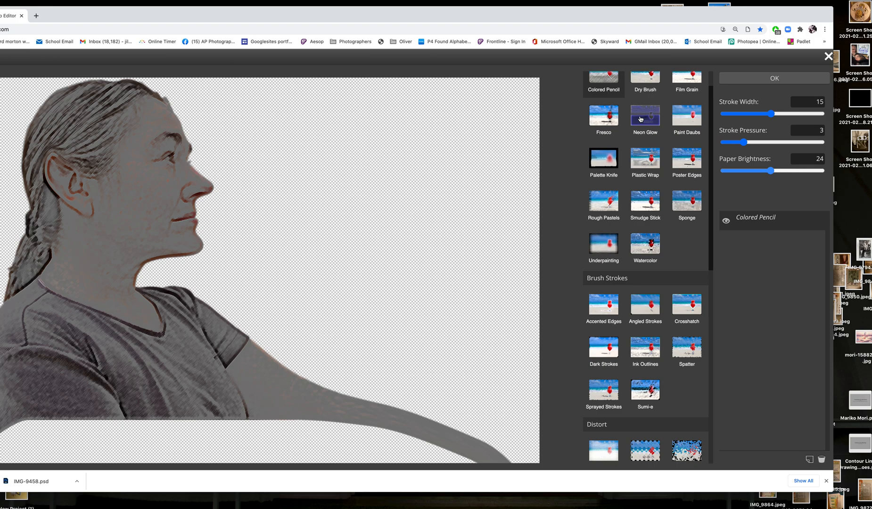
# Apply the Neon Glow filter to the Ms. O layer with magenta glow colour ff00d7, Glow Size 11 and Glow Brightness 15
pyautogui.click(641, 119)
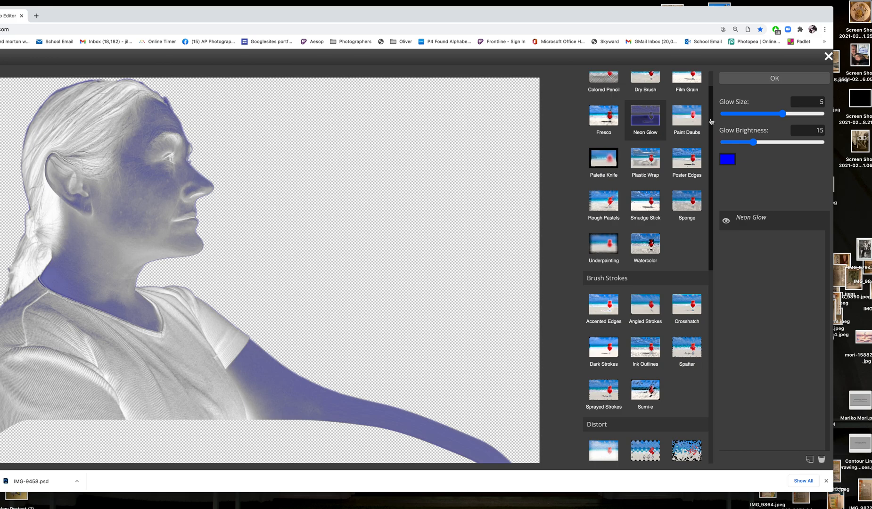
pyautogui.click(728, 160)
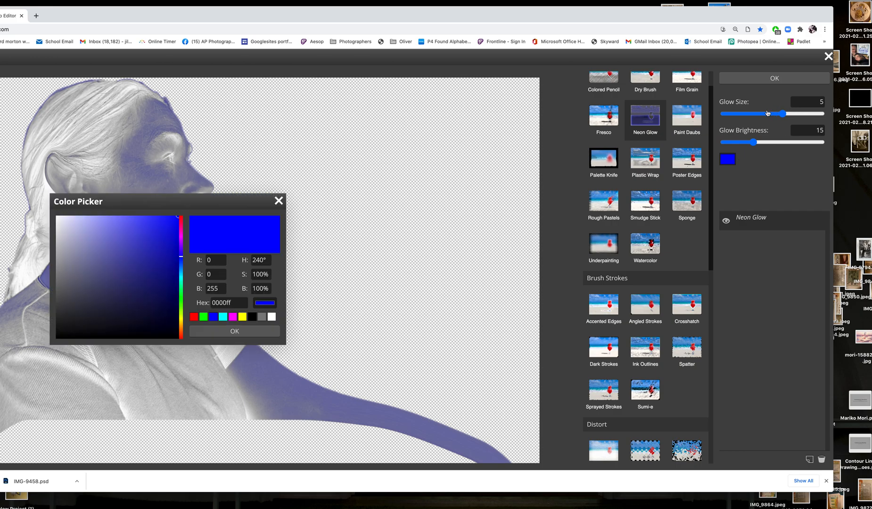
pyautogui.click(182, 233)
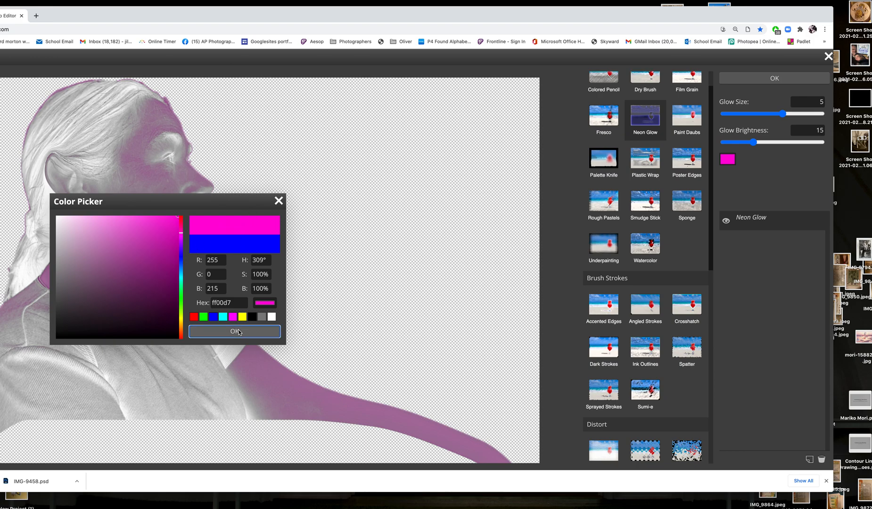
pyautogui.click(240, 330)
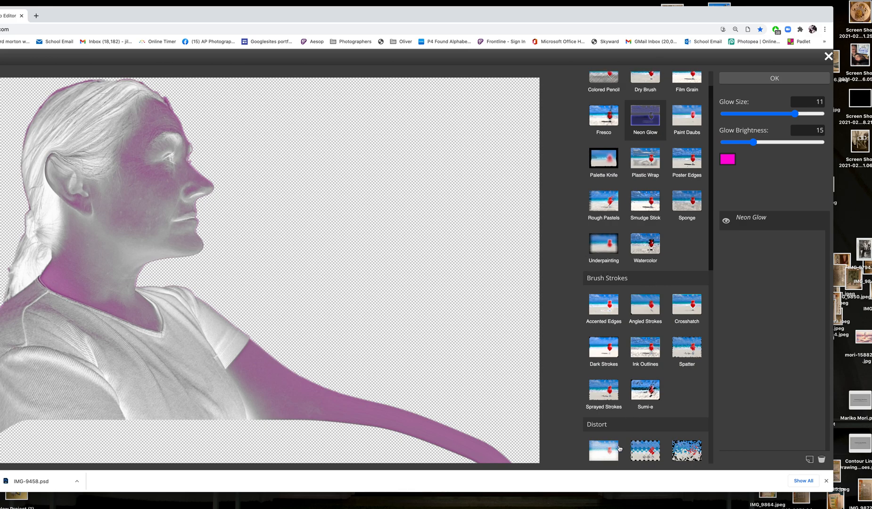
pyautogui.scroll(-1, 712, 187)
pyautogui.moveTo(712, 187); pyautogui.dragTo(706, 398)
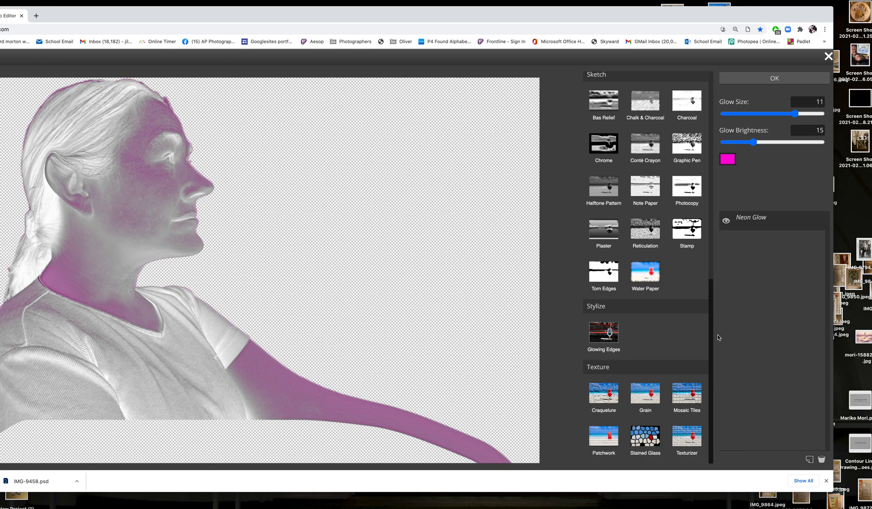
pyautogui.moveTo(712, 379); pyautogui.dragTo(731, 151)
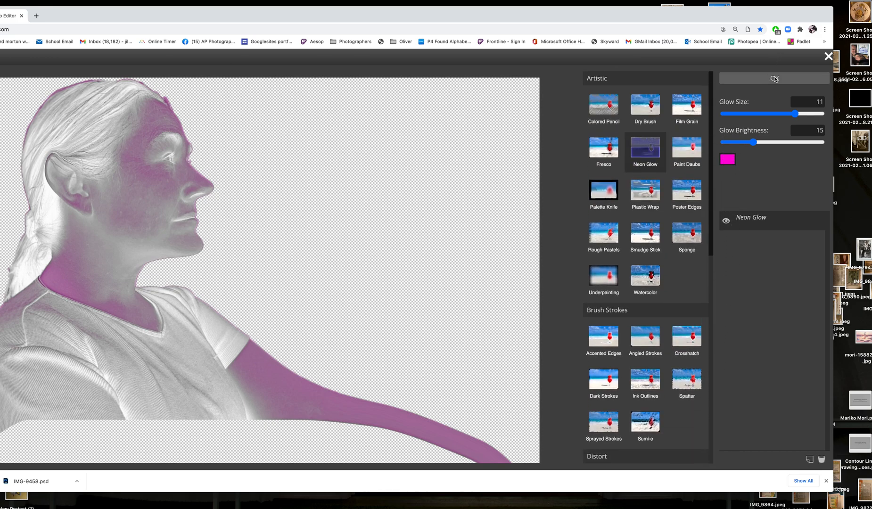
pyautogui.click(777, 79)
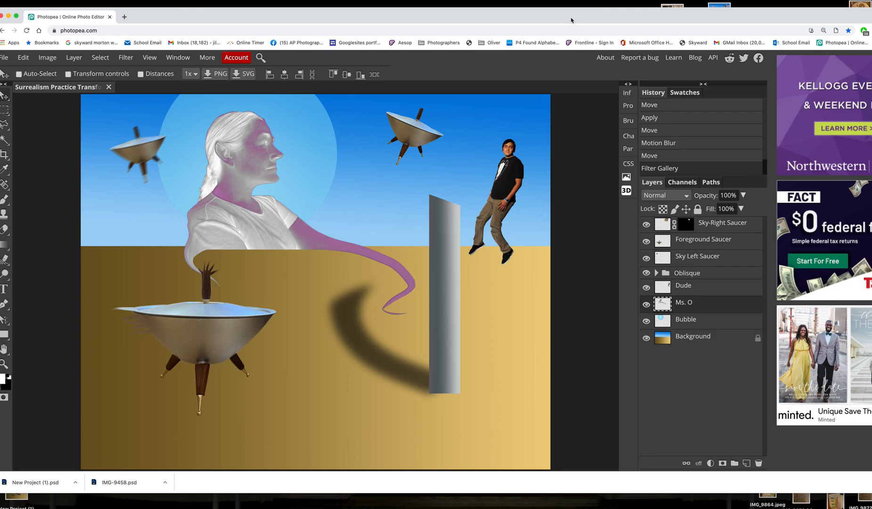
# Compare the composite before and after the Filter Gallery effect by stepping back in the history and restoring it
pyautogui.click(671, 159)
pyautogui.click(670, 171)
pyautogui.moveTo(317, 11); pyautogui.dragTo(348, 8)
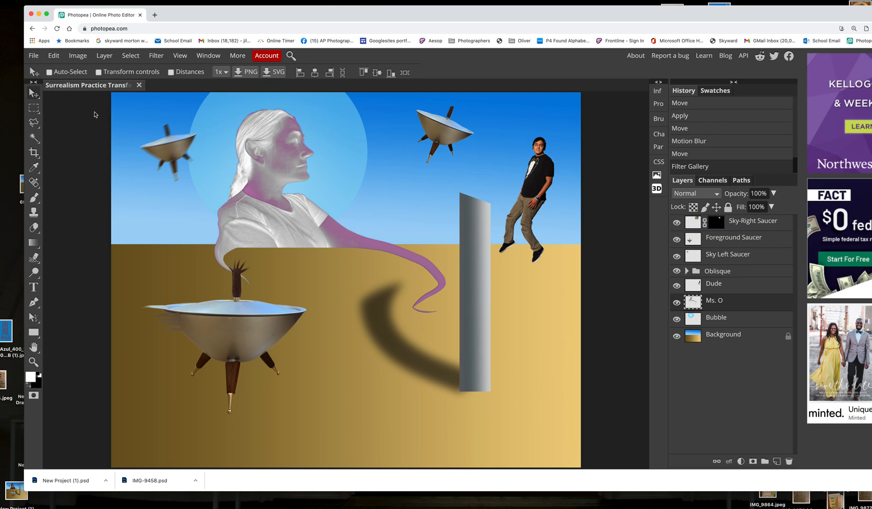
# Save the composite as a PSD and place a copy of the downloaded file on the desktop
pyautogui.click(33, 55)
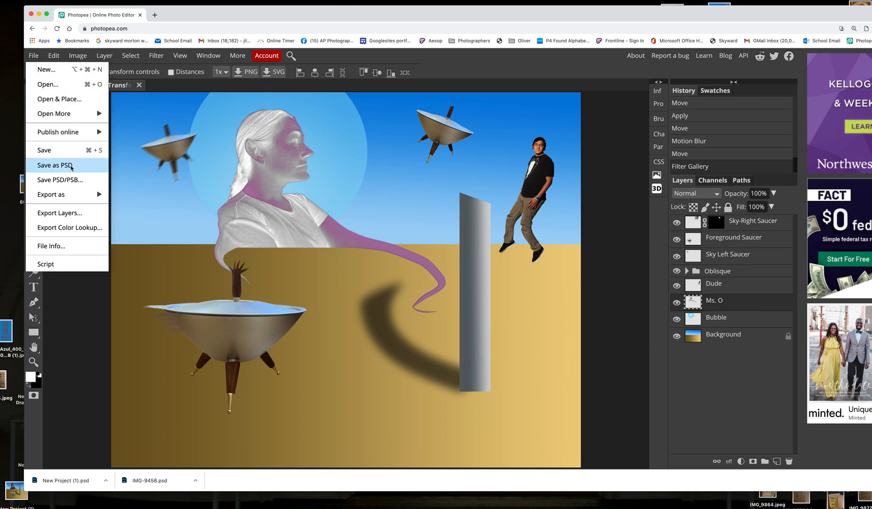
pyautogui.click(71, 166)
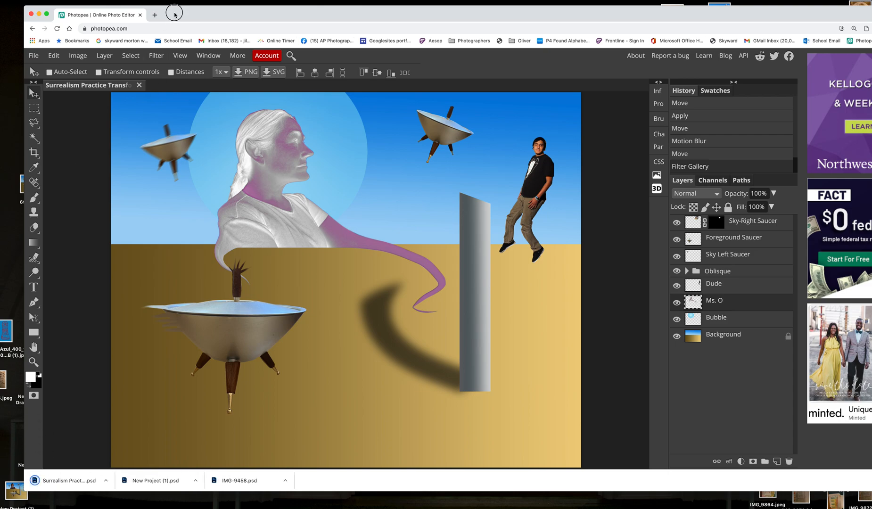
pyautogui.moveTo(175, 14); pyautogui.dragTo(225, 8)
pyautogui.click(99, 475)
pyautogui.moveTo(98, 475); pyautogui.dragTo(25, 309)
pyautogui.click(430, 176)
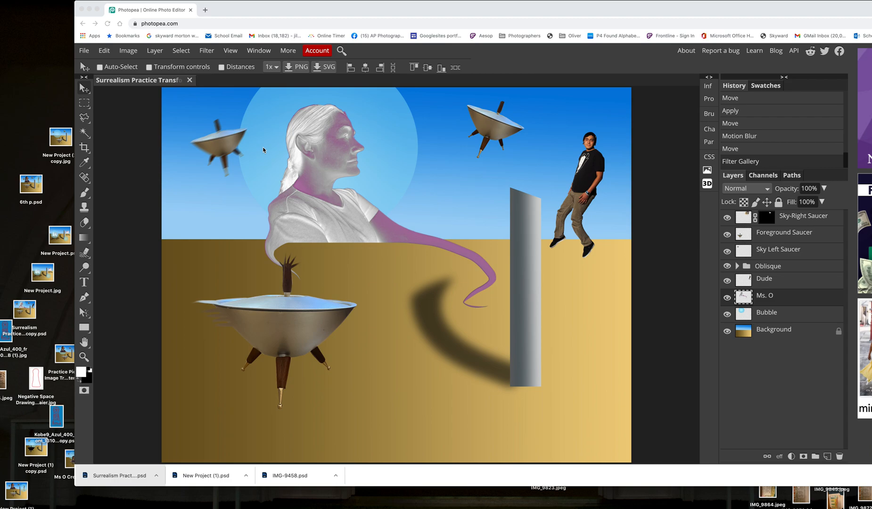
# Open the document's save and export options
pyautogui.click(85, 48)
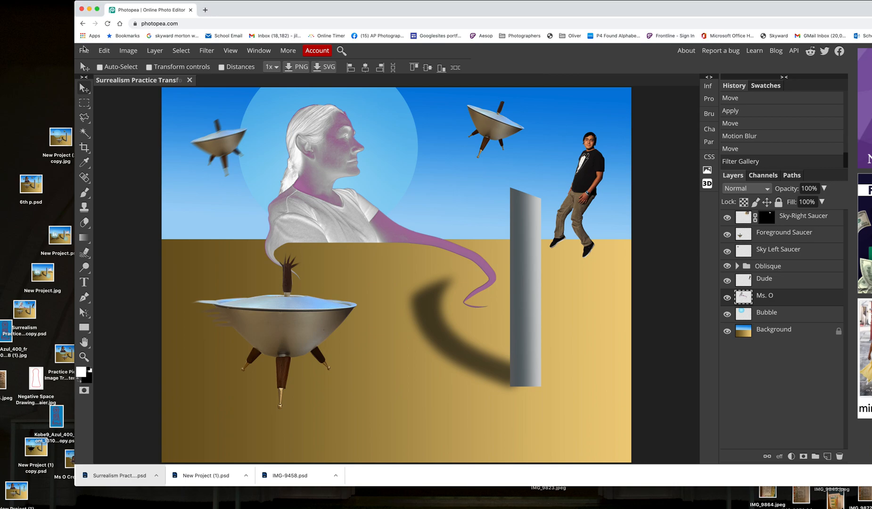